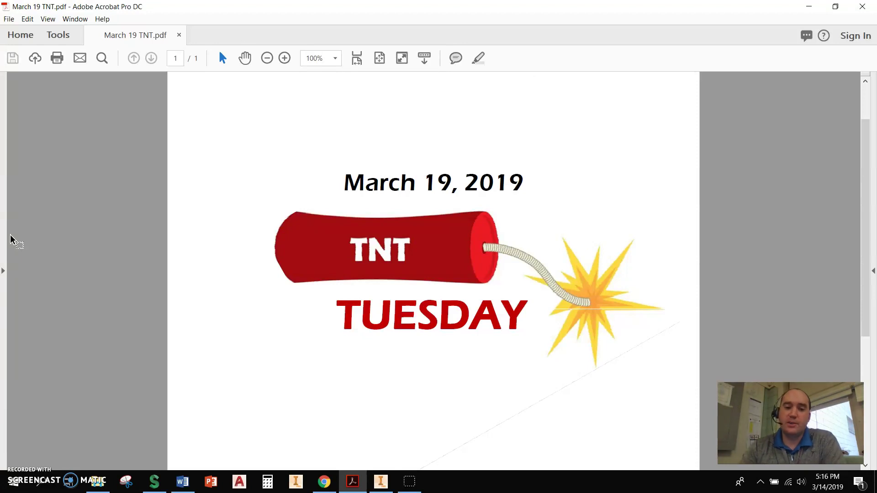
# - Switch to Inventor and place a parts list for the T9 Front base view at the drawing border's upper-right corner
pyautogui.click(380, 481)
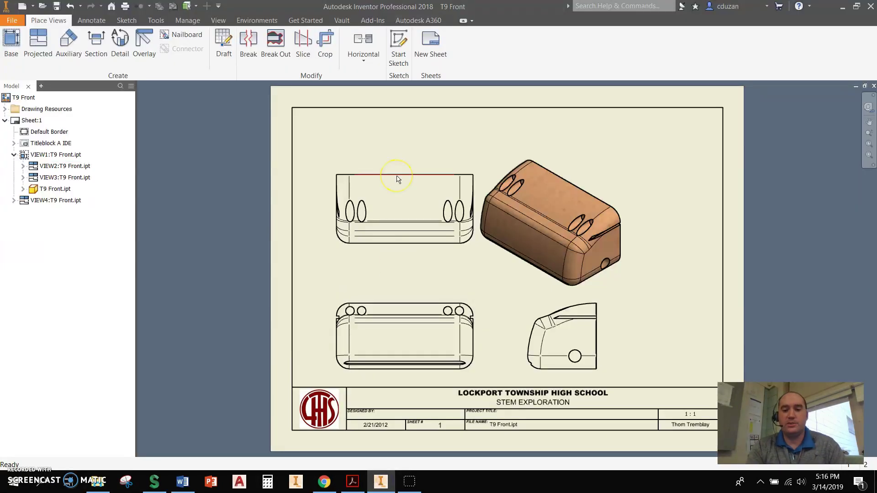
pyautogui.click(412, 191)
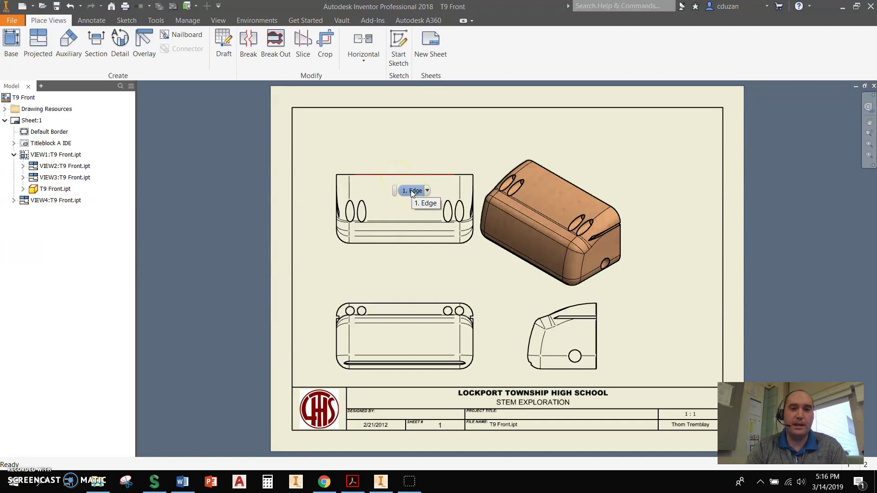
pyautogui.click(250, 37)
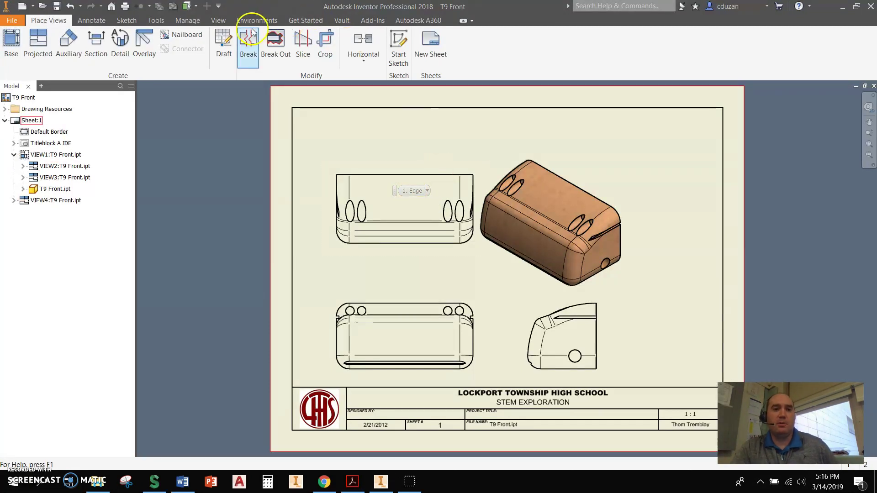
pyautogui.click(91, 20)
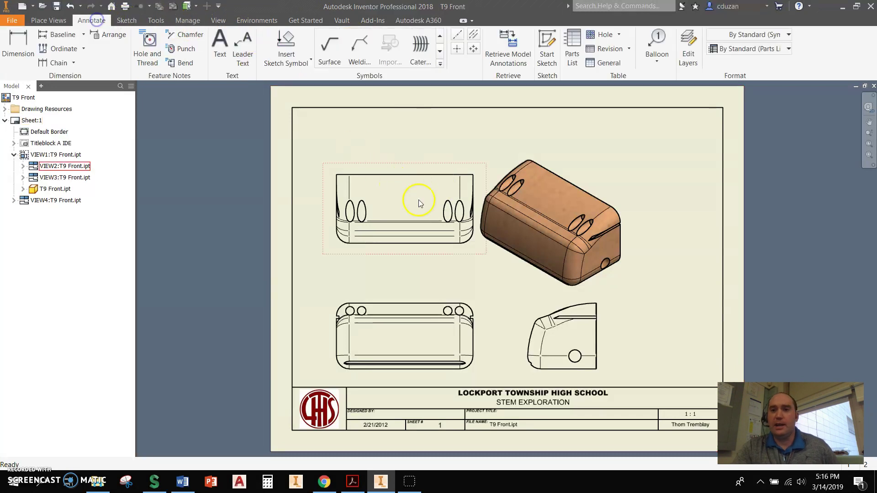
pyautogui.click(572, 49)
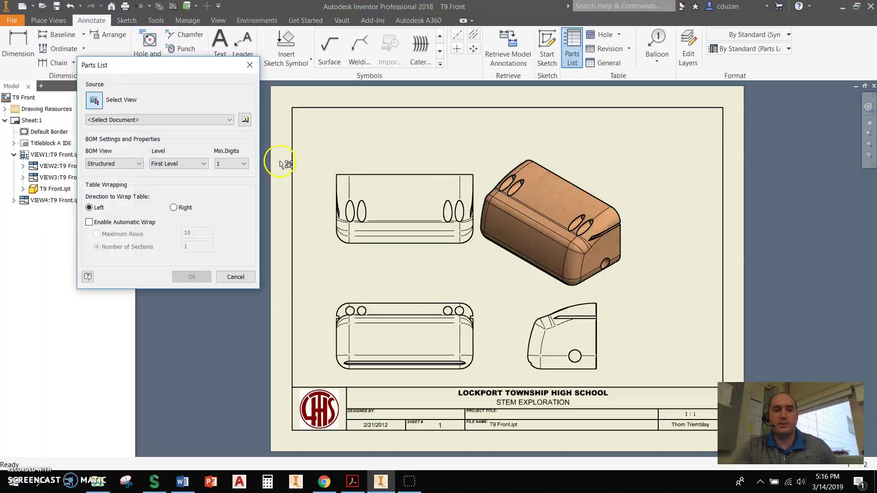
pyautogui.click(390, 296)
pyautogui.click(192, 276)
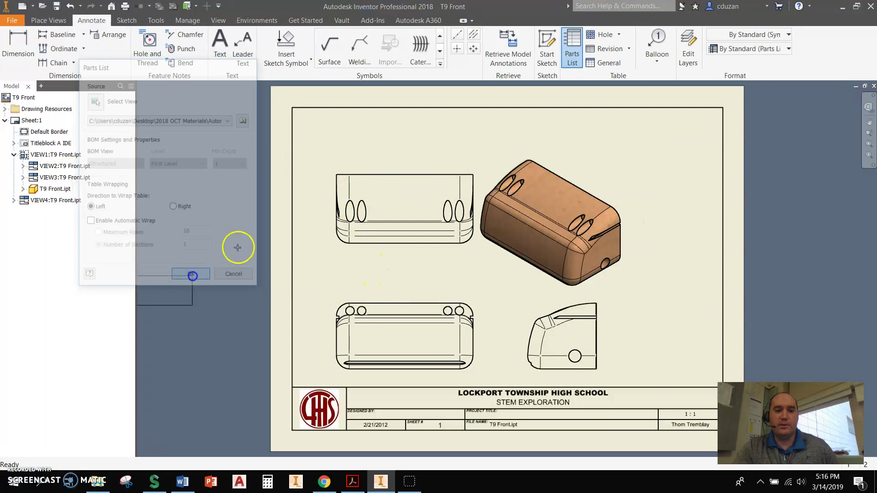
pyautogui.click(724, 109)
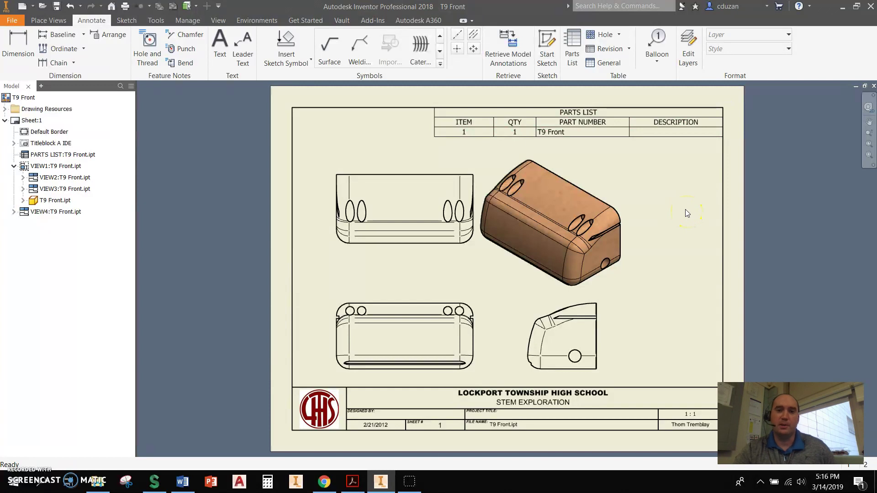
# - Edit the placed parts list and remove DESCRIPTION from its selected column properties
pyautogui.click(686, 124)
pyautogui.rightClick(686, 124)
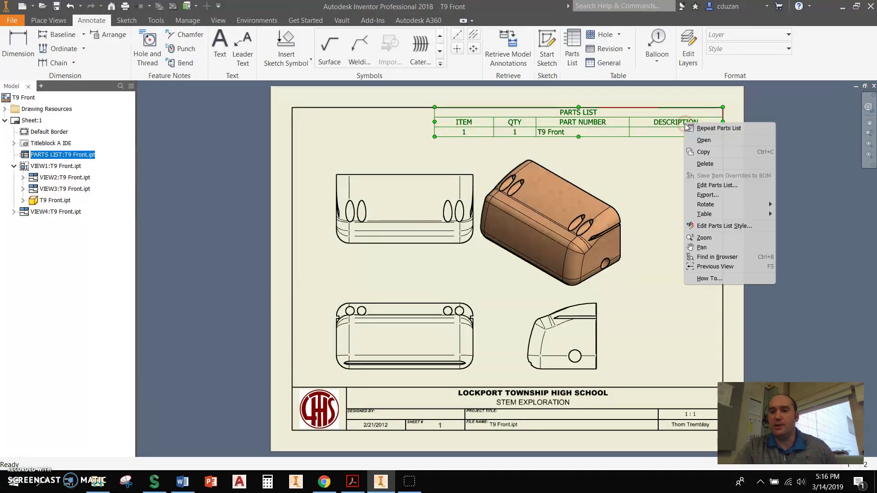
pyautogui.click(707, 189)
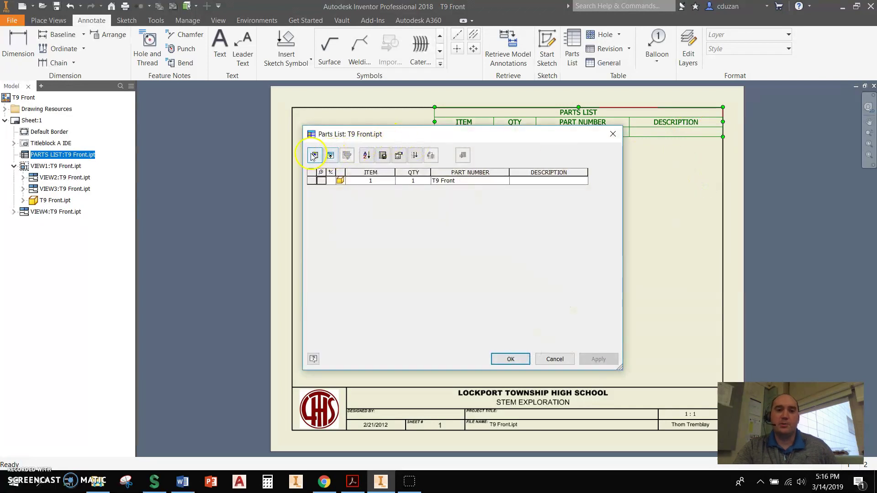
pyautogui.click(311, 155)
pyautogui.click(521, 218)
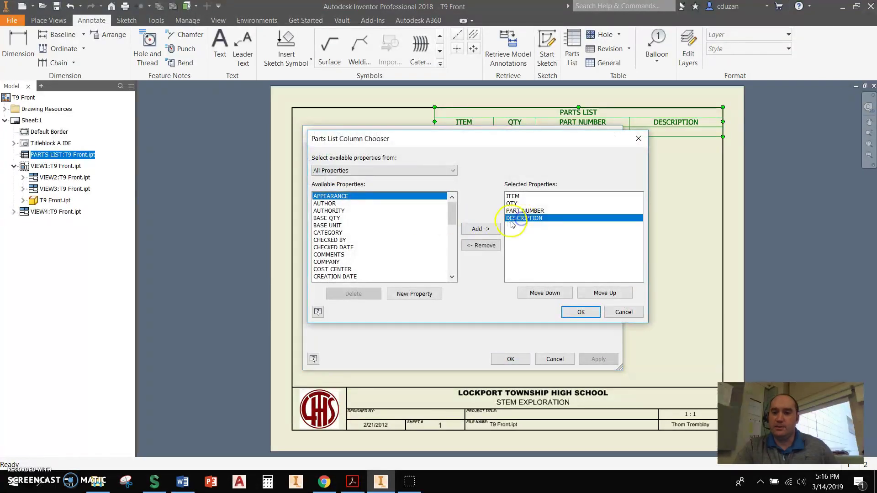
pyautogui.click(482, 246)
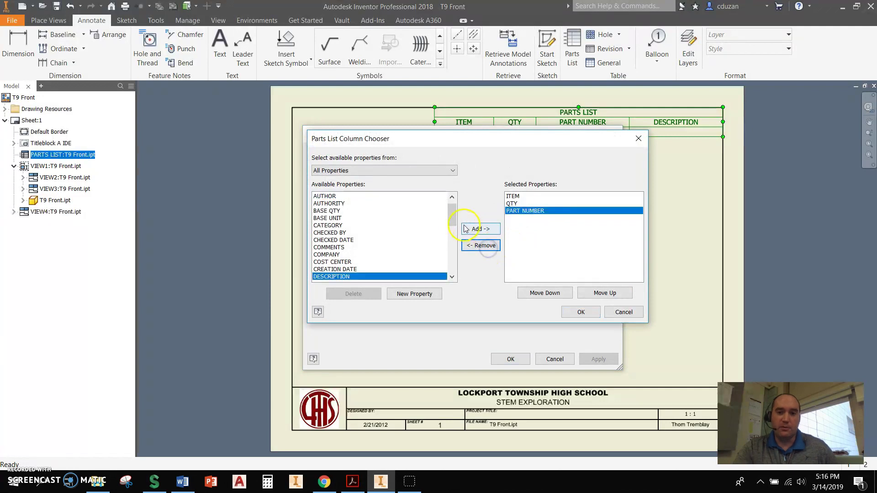
# - Add APPEARANCE, MASS, MATERIAL and VOLUME columns to the parts list and apply them to the drawing
pyautogui.click(343, 197)
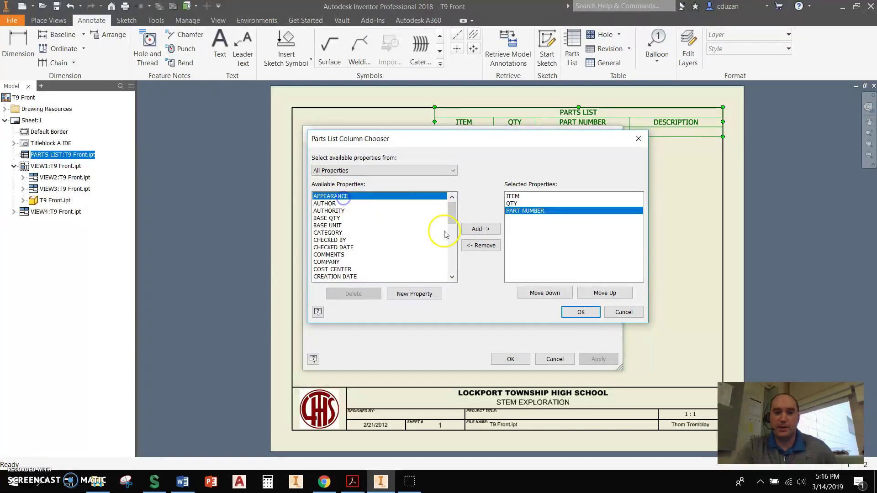
pyautogui.click(485, 230)
pyautogui.scroll(-8, 356, 246)
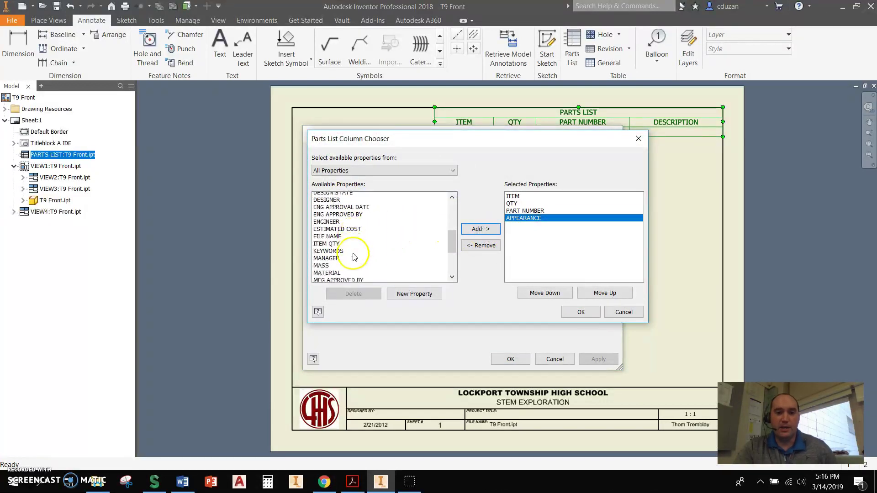
pyautogui.click(326, 204)
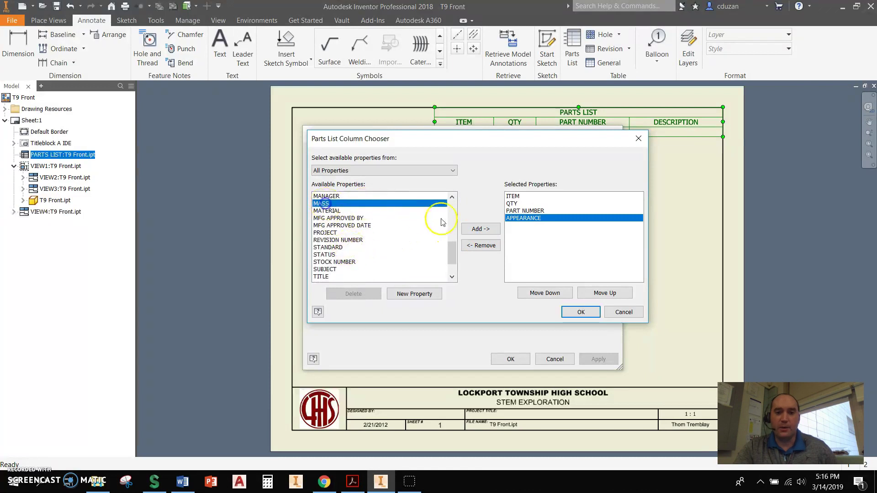
pyautogui.click(477, 229)
pyautogui.click(476, 230)
pyautogui.scroll(-1, 361, 251)
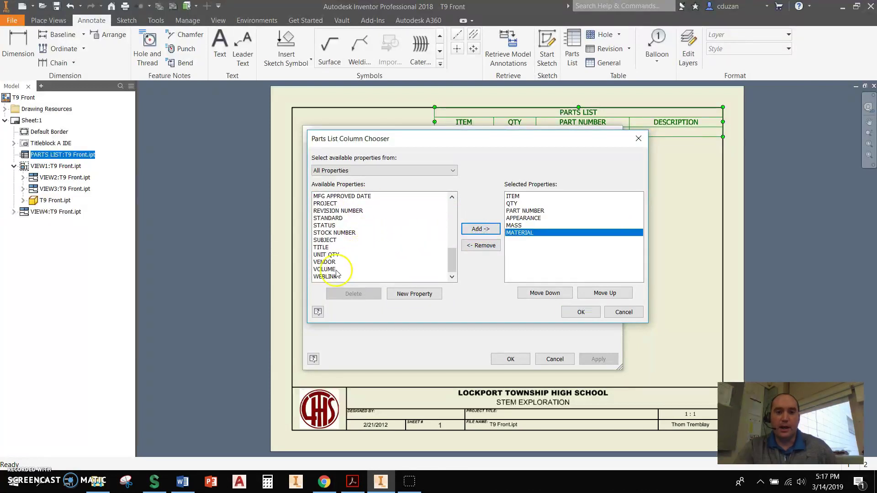
pyautogui.click(328, 270)
pyautogui.click(477, 229)
pyautogui.click(581, 312)
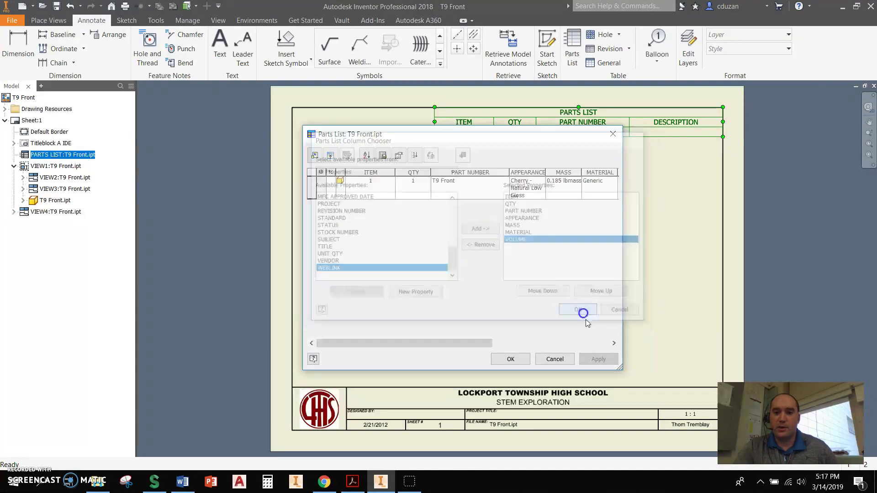
pyautogui.click(510, 360)
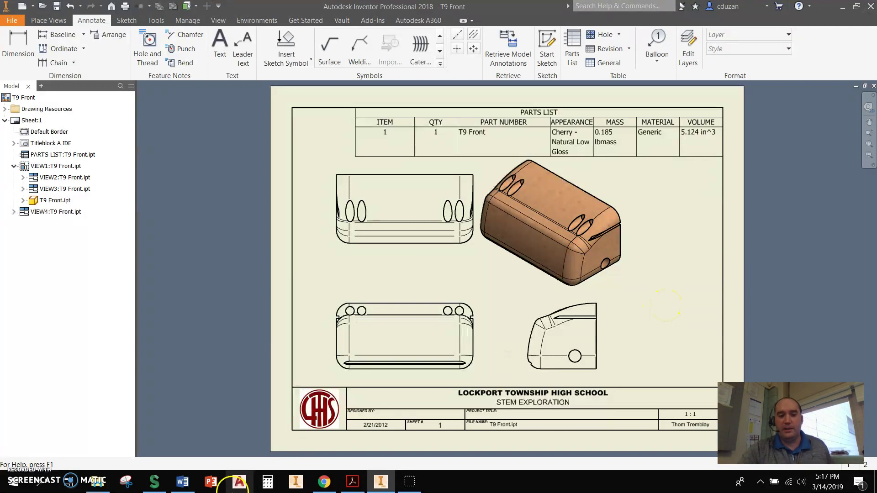
# - Switch to Word to check the column headings of the Activity 6.4 Product Disassembly Chart, and return to the drawing
pyautogui.click(182, 481)
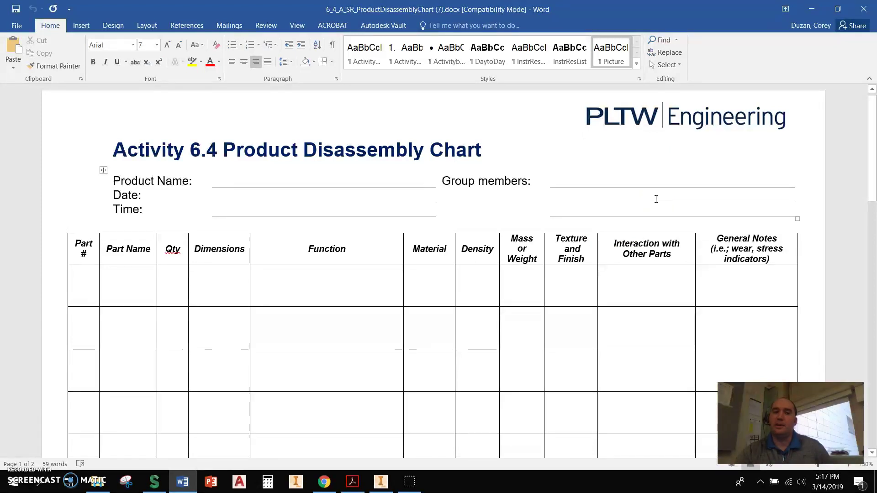
pyautogui.click(812, 8)
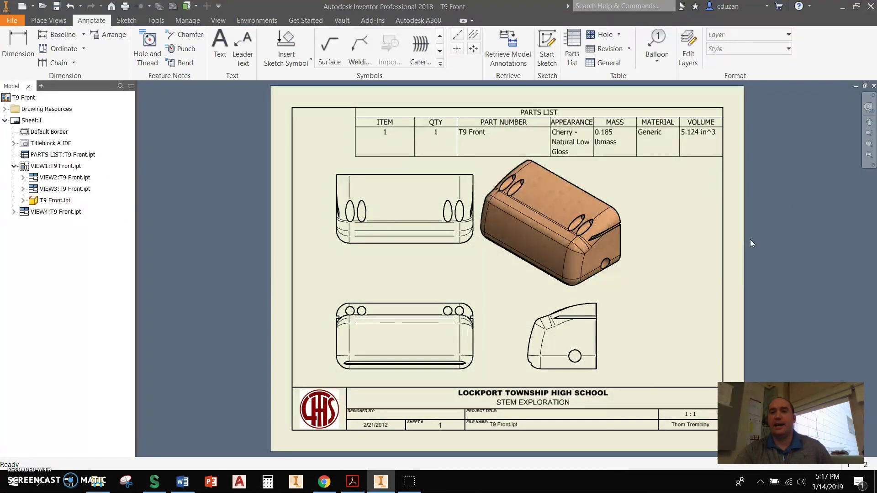
# - Look through the parts list's available column properties for a density entry and leave the parts list without changes
pyautogui.rightClick(698, 134)
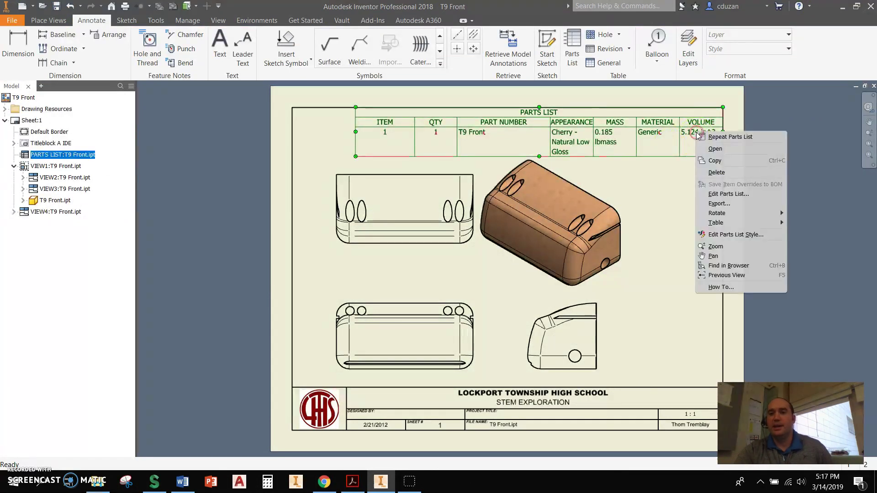
pyautogui.click(724, 194)
pyautogui.click(331, 157)
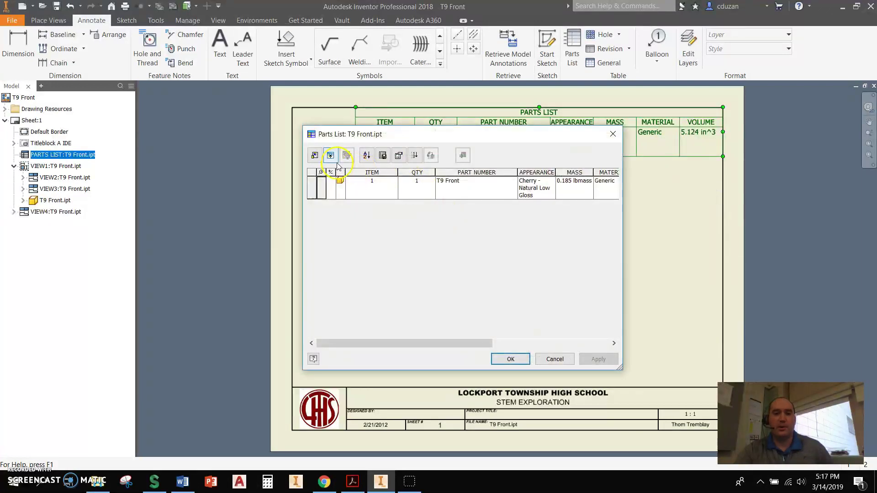
pyautogui.click(362, 188)
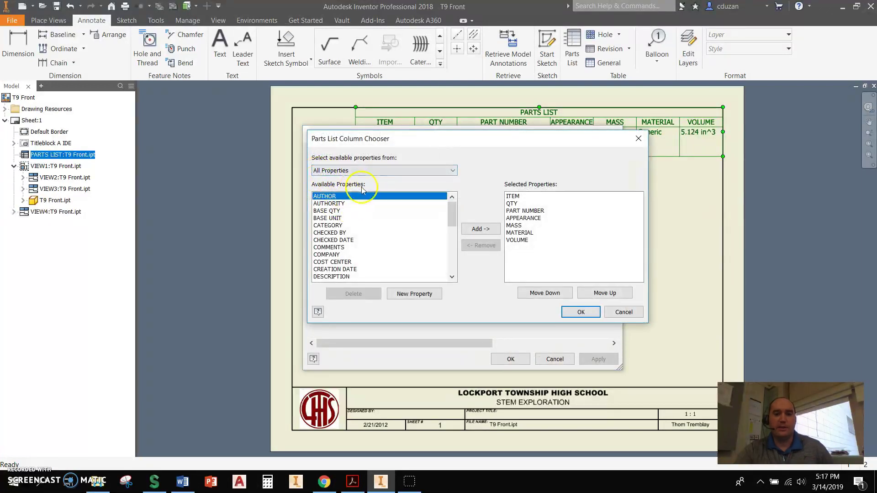
pyautogui.scroll(-3, 333, 247)
pyautogui.scroll(-7, 332, 247)
pyautogui.click(434, 261)
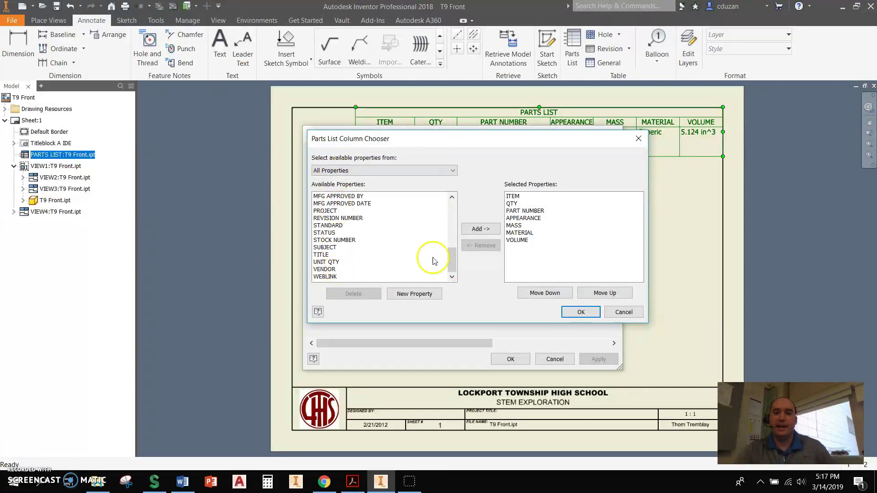
pyautogui.click(623, 311)
pyautogui.click(555, 359)
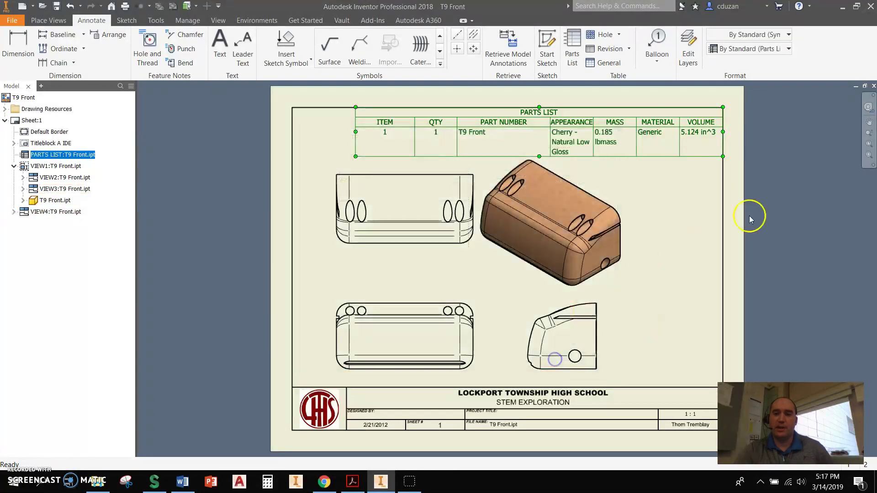
# - Close the T9 Front drawing without saving and create a new part from the English Standard (in).ipt template
pyautogui.click(873, 86)
pyautogui.click(407, 264)
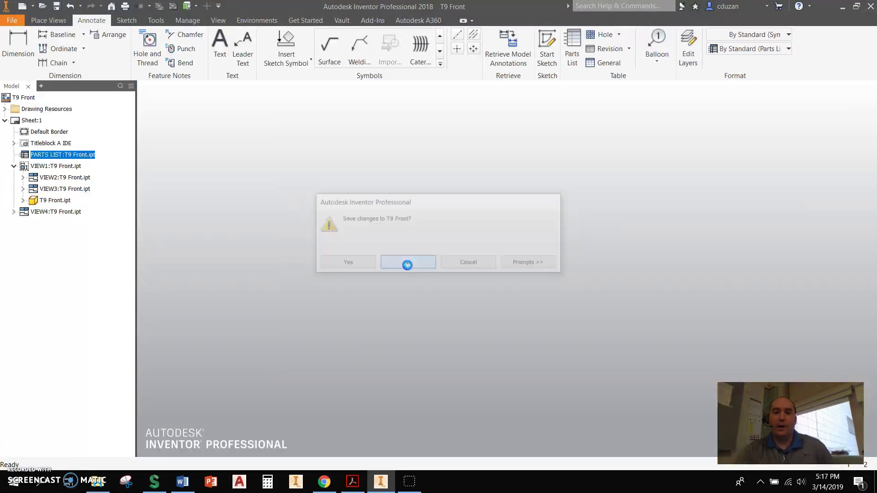
pyautogui.click(14, 40)
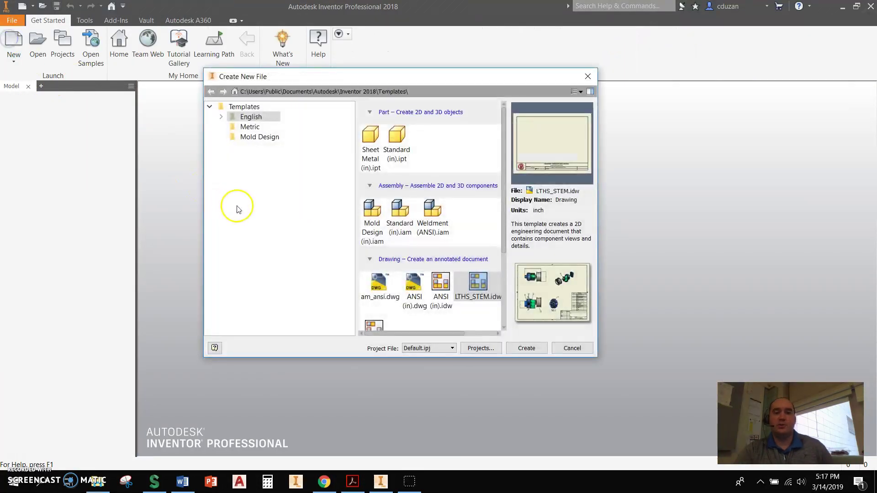
pyautogui.click(395, 144)
pyautogui.click(527, 350)
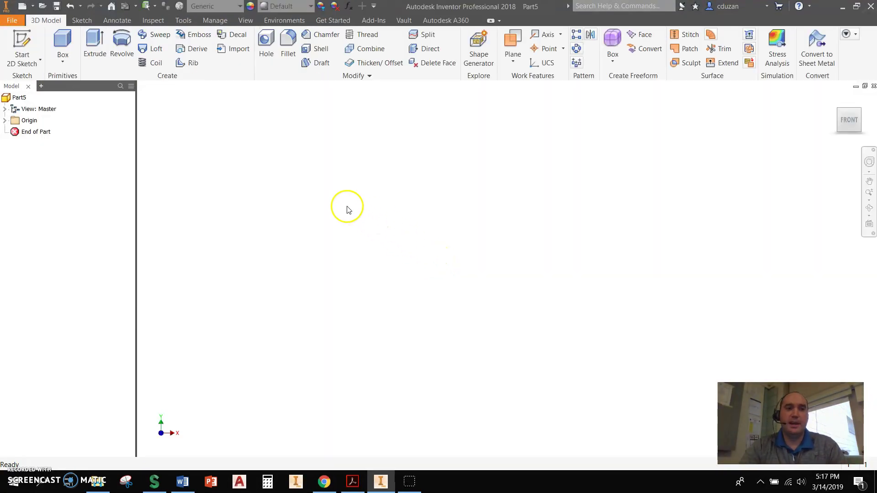
# - Open the new part's custom iProperties and name a new text property DENS
pyautogui.click(9, 21)
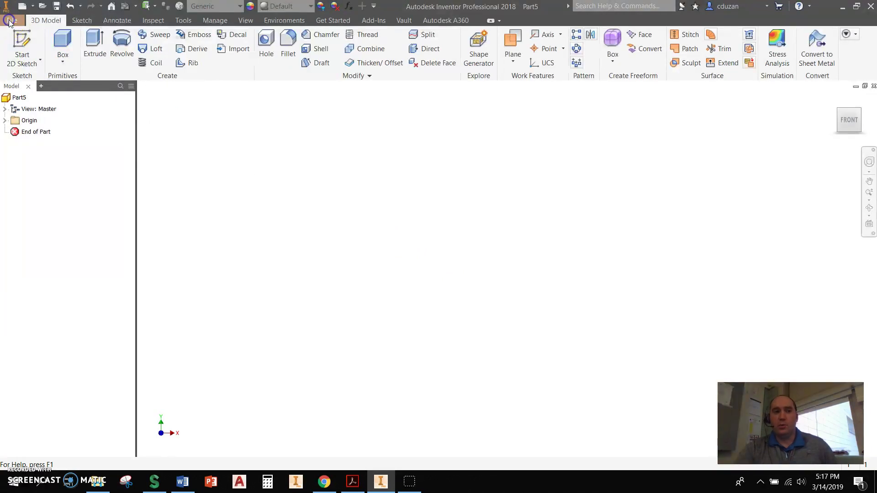
pyautogui.click(46, 245)
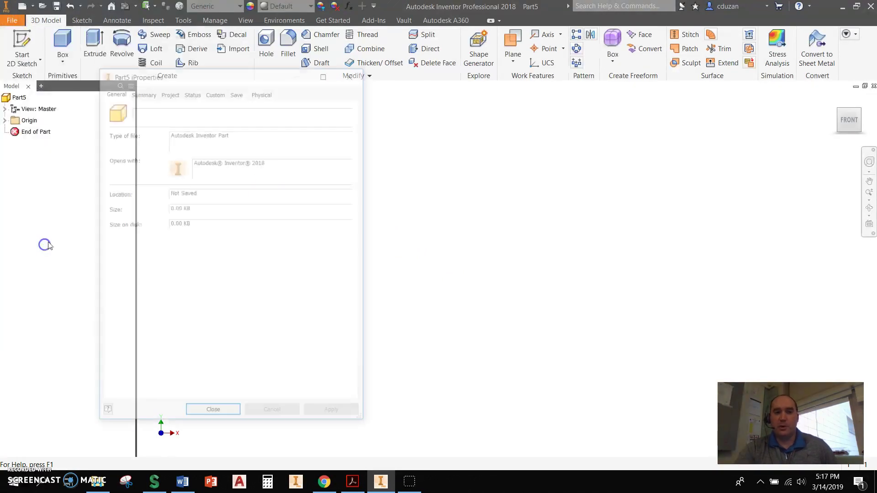
pyautogui.click(215, 91)
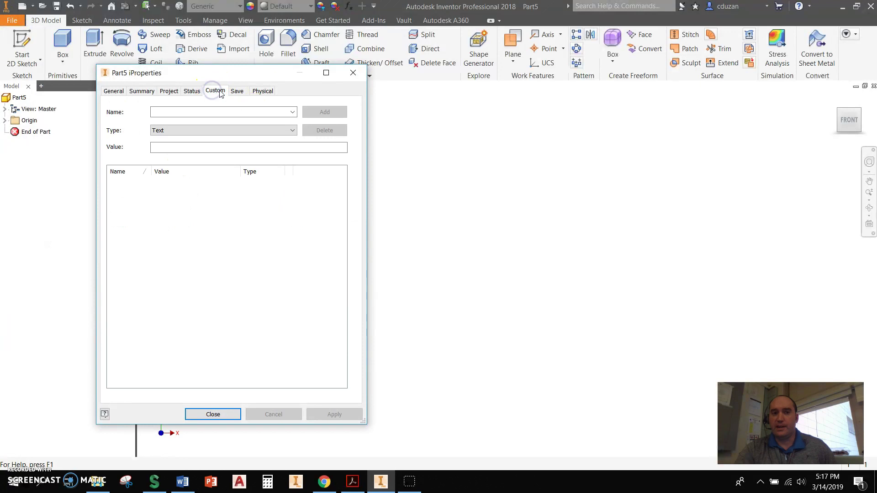
pyautogui.click(181, 113)
pyautogui.write('DE')
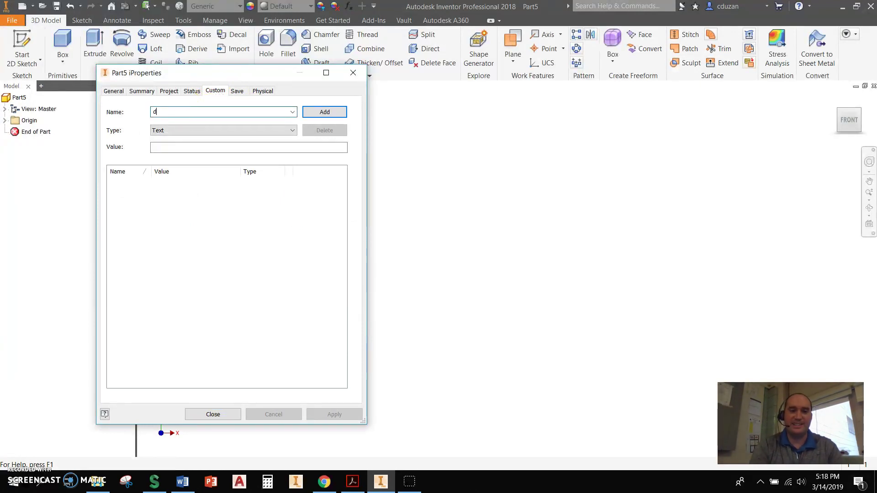
pyautogui.press('BackSpace')
pyautogui.press('BackSpace')
pyautogui.write('DENS')
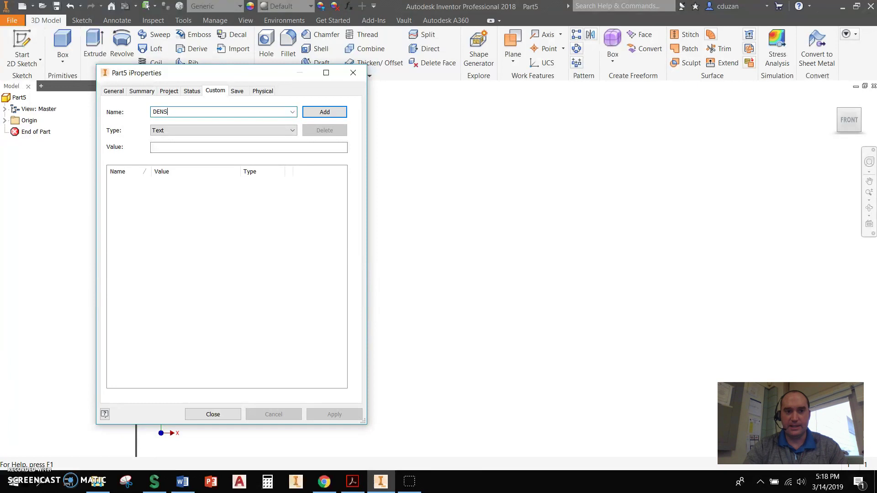
# - Set the DENS property's value to the expression =<Density> g/cm^3
pyautogui.click(160, 147)
pyautogui.write('=<')
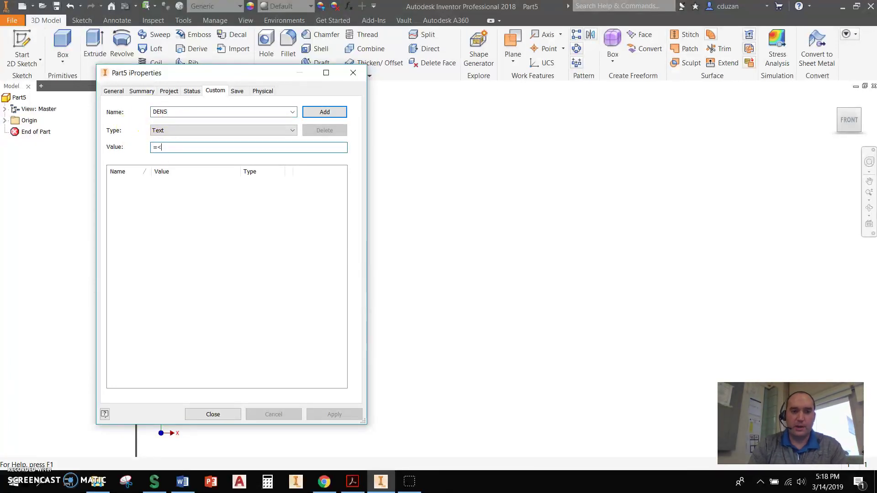
pyautogui.write('Densi')
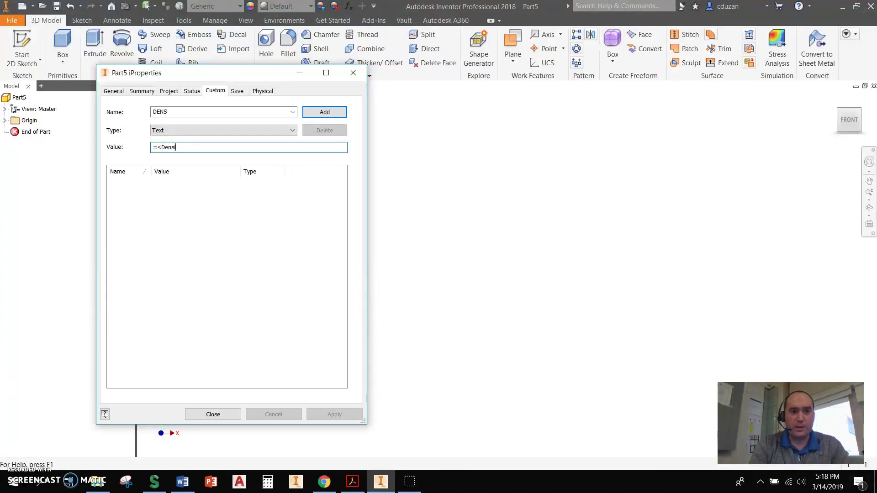
pyautogui.write('ty> g/cm^3')
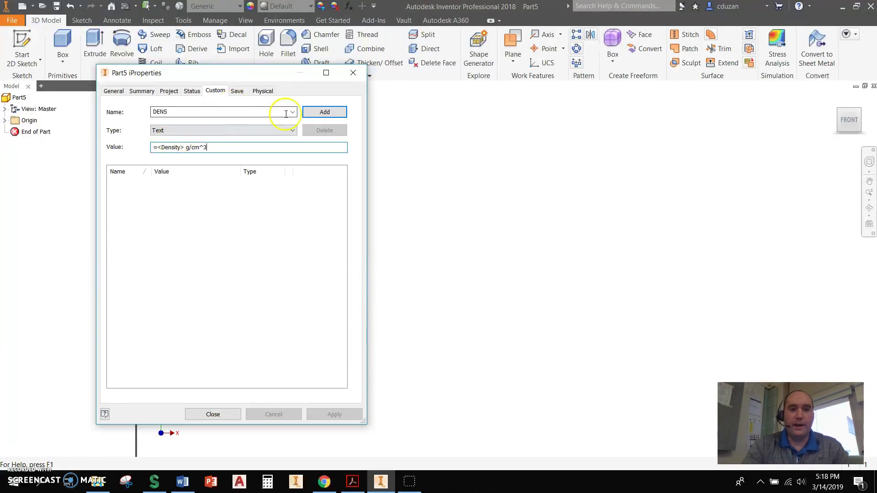
# - Add the DENS property, then add a text property SA with value =<surfaceArea> cm^2 and apply both custom iProperties
pyautogui.click(325, 113)
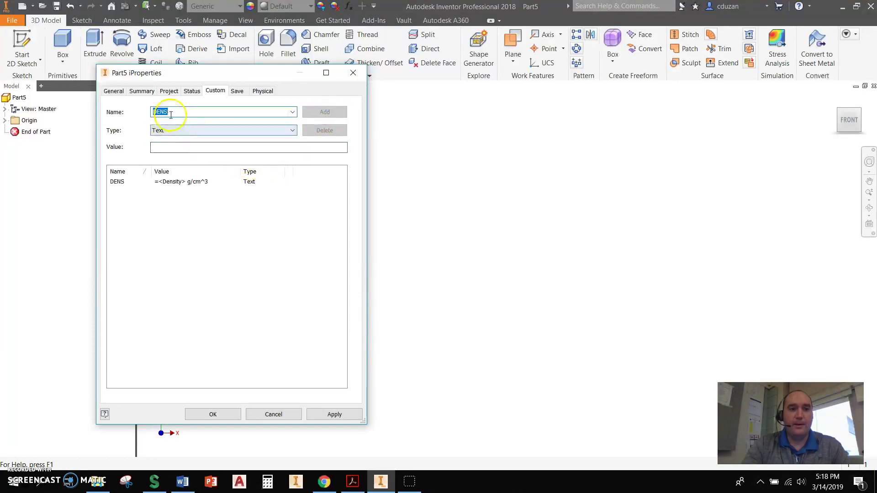
pyautogui.write('SA')
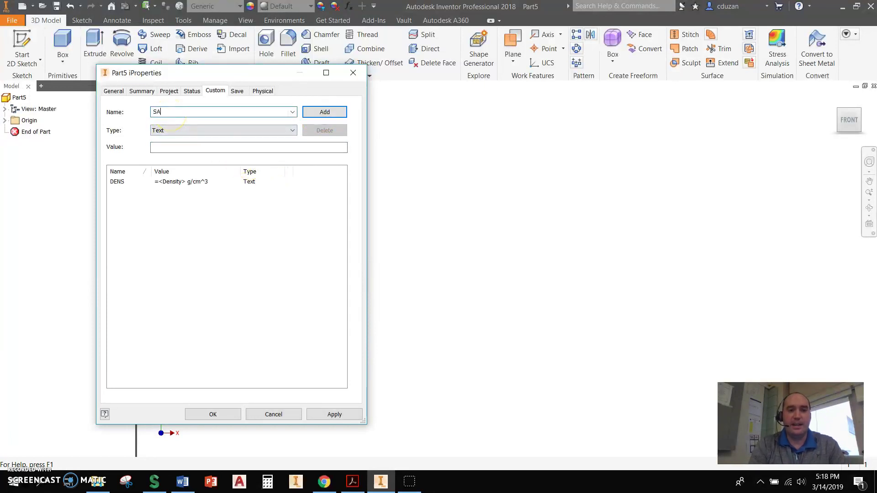
pyautogui.click(167, 147)
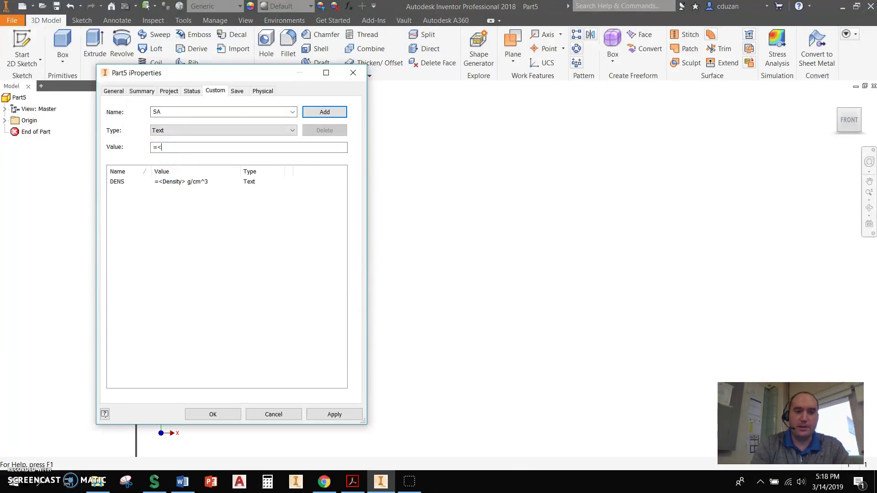
pyautogui.write('=<surfaceArea')
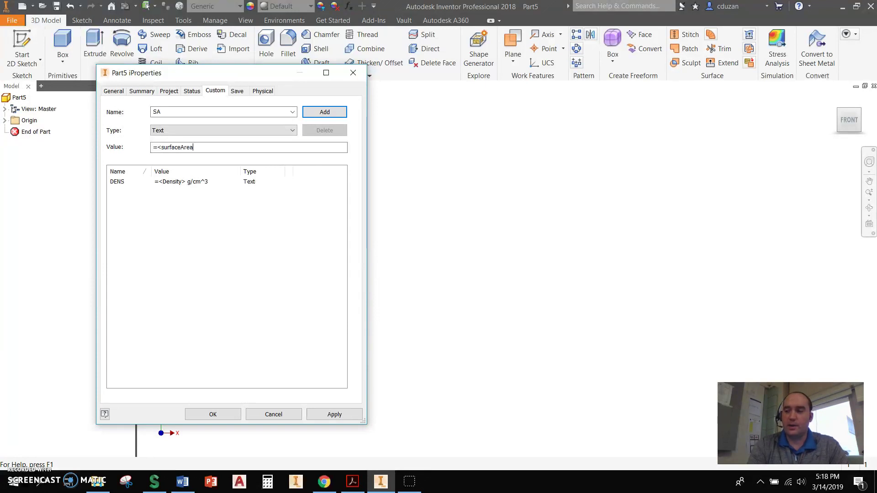
pyautogui.write('>')
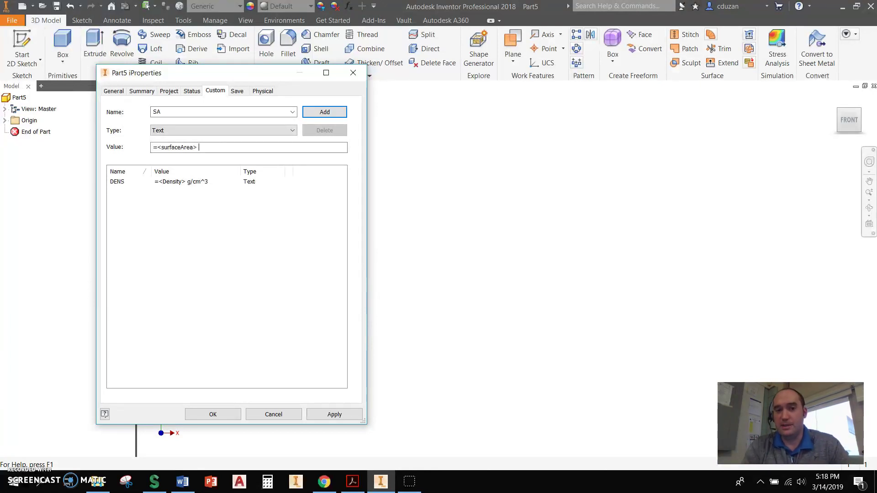
pyautogui.write('cm^2')
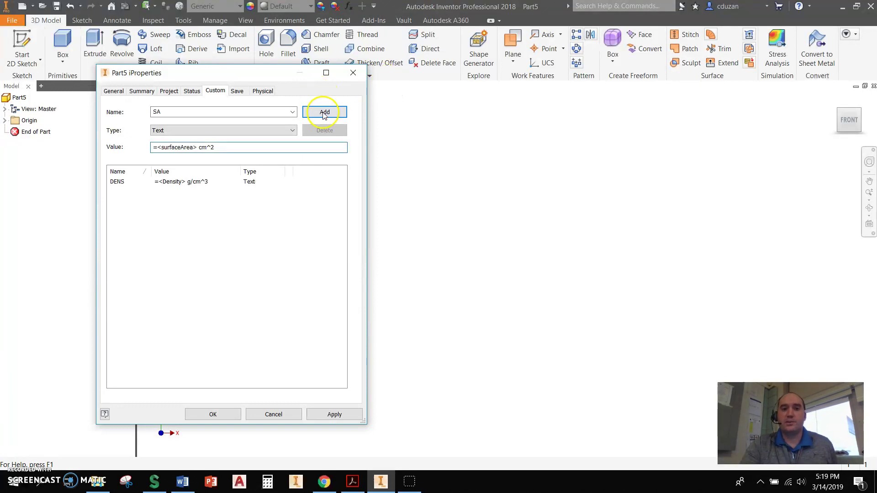
pyautogui.click(324, 113)
pyautogui.click(338, 415)
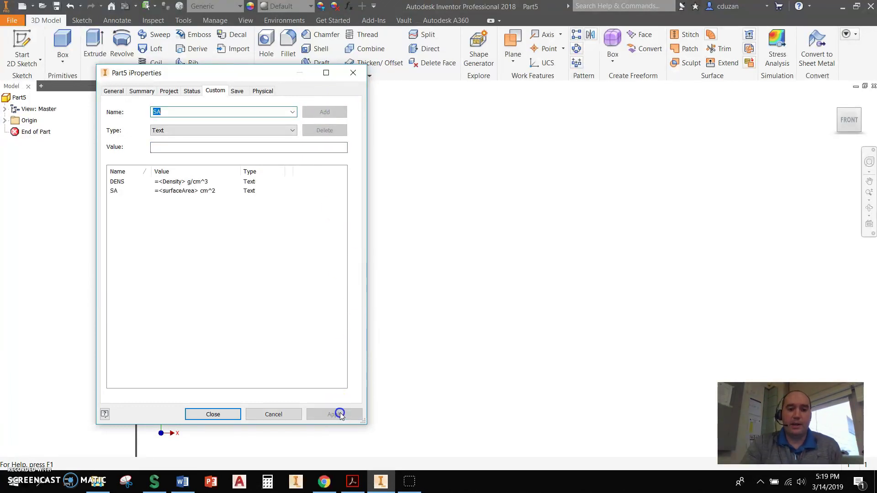
pyautogui.click(215, 414)
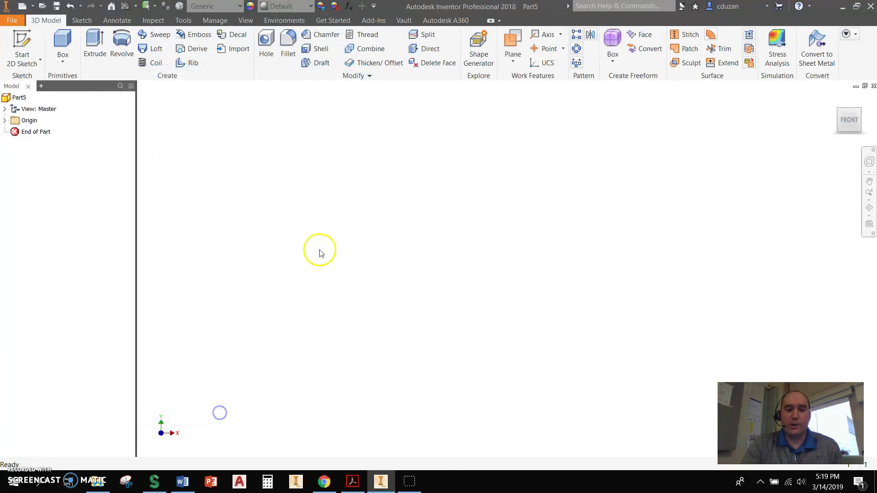
# - Save a copy of the part as a template named IPROP in the English templates folder
pyautogui.click(14, 22)
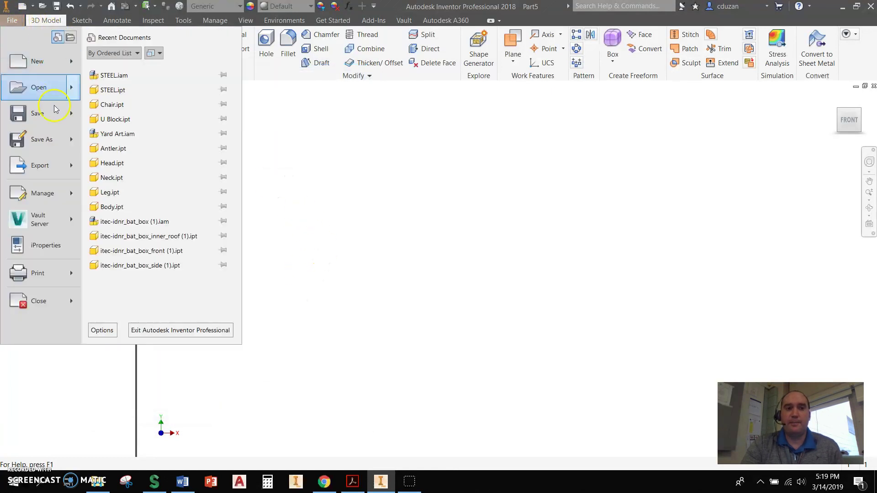
pyautogui.moveTo(71, 141)
pyautogui.click(151, 168)
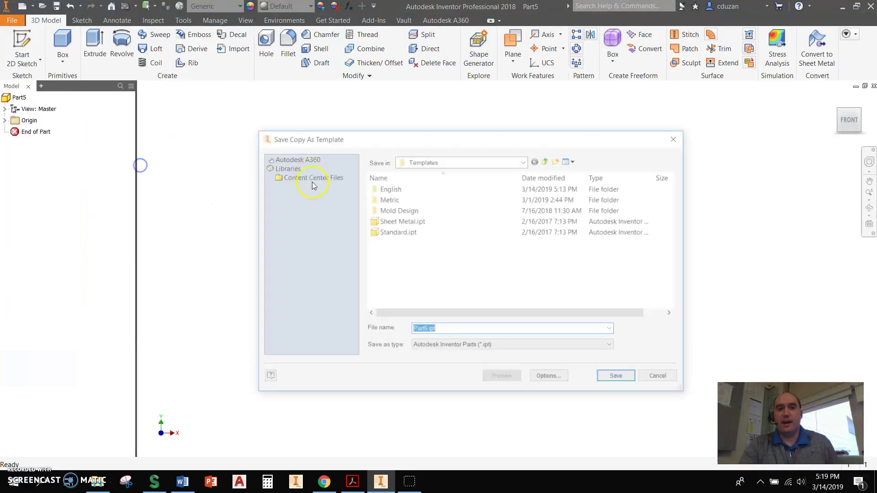
pyautogui.doubleClick(382, 189)
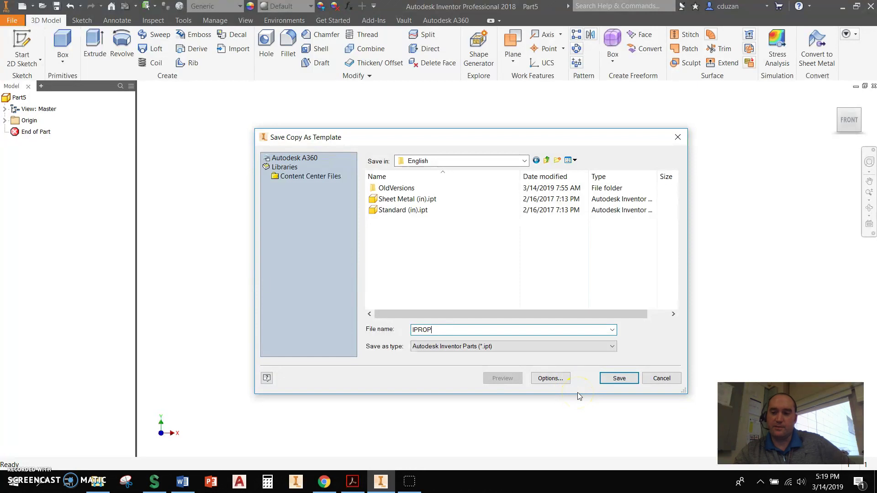
pyautogui.click(620, 380)
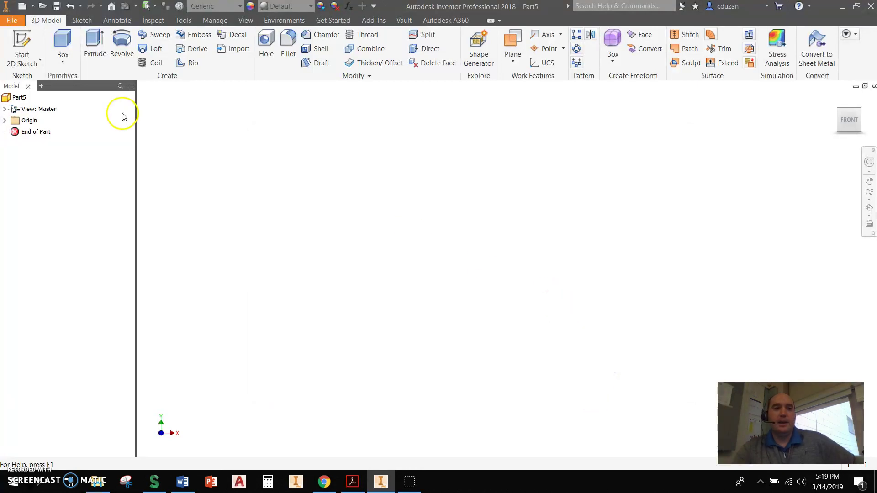
# - Create a new assembly from the English Standard (in).iam template
pyautogui.click(23, 7)
pyautogui.click(399, 215)
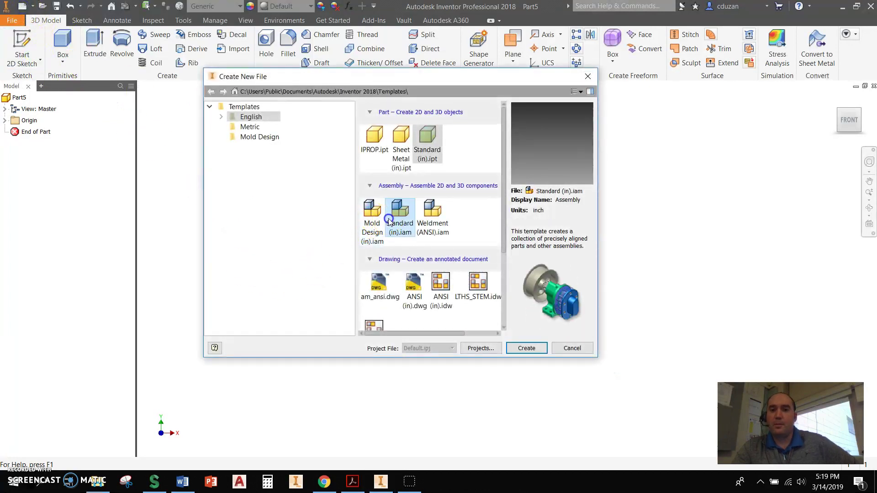
pyautogui.click(528, 349)
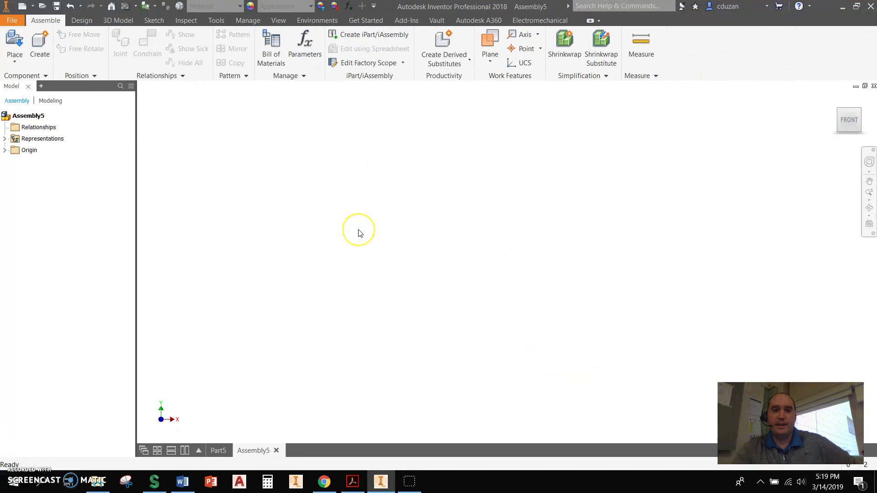
# - Add custom iProperty columns DENS and SA, both of type Text, to the assembly's bill of materials
pyautogui.click(249, 20)
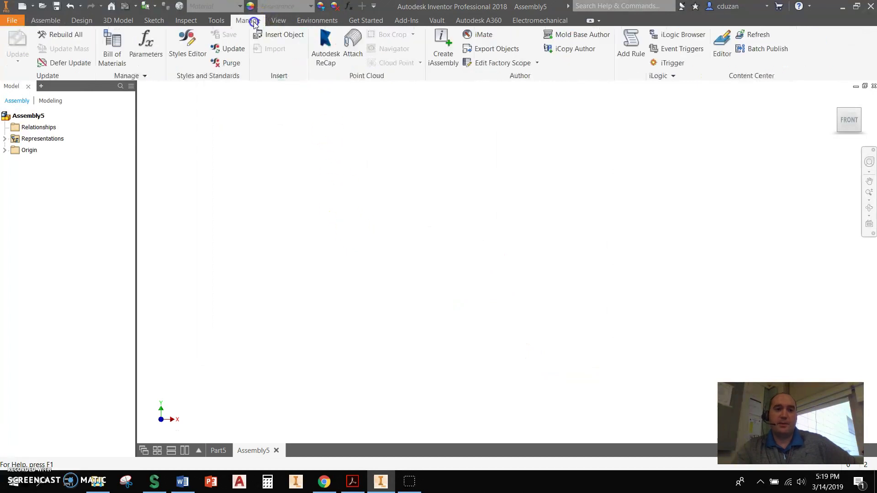
pyautogui.click(121, 64)
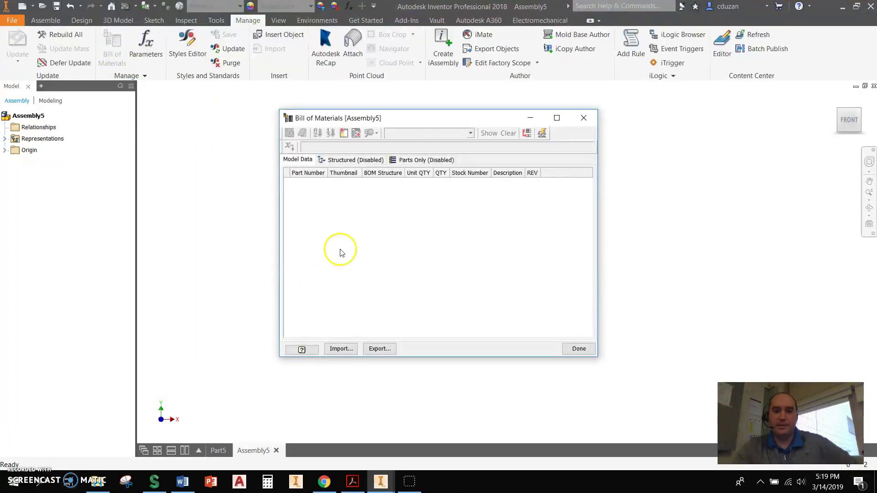
pyautogui.click(357, 137)
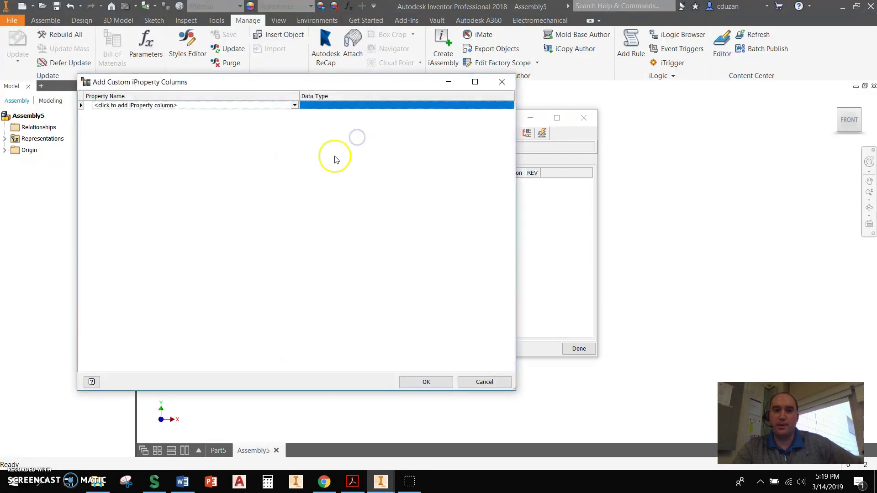
pyautogui.click(145, 106)
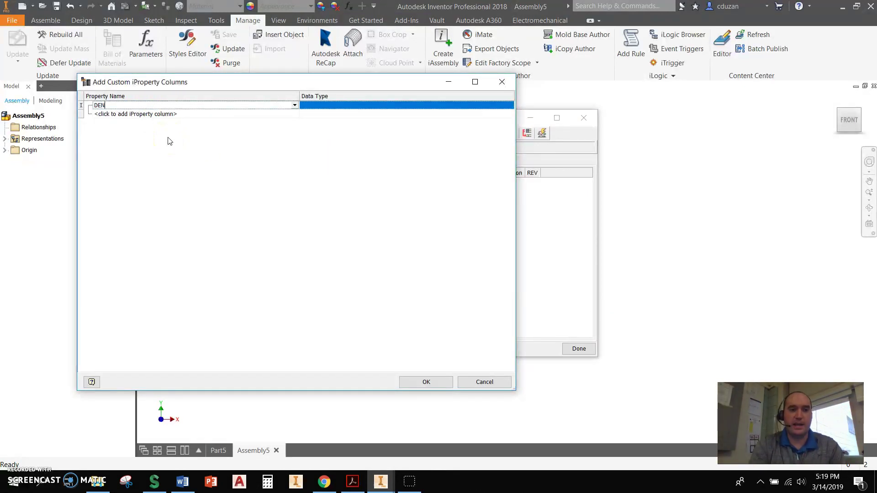
pyautogui.click(123, 114)
pyautogui.click(251, 183)
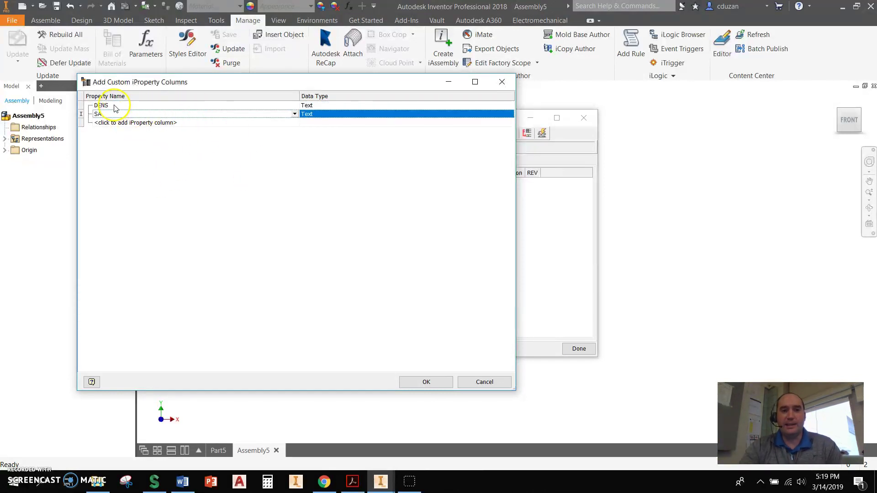
pyautogui.click(444, 381)
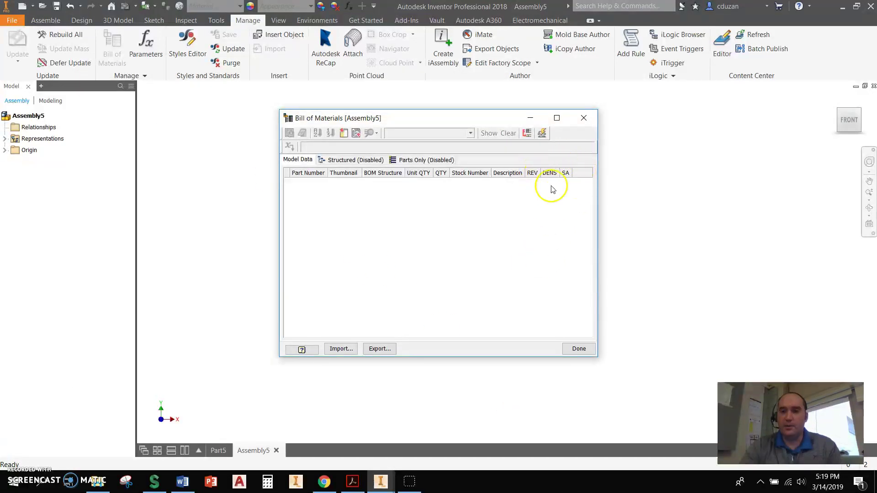
pyautogui.click(579, 348)
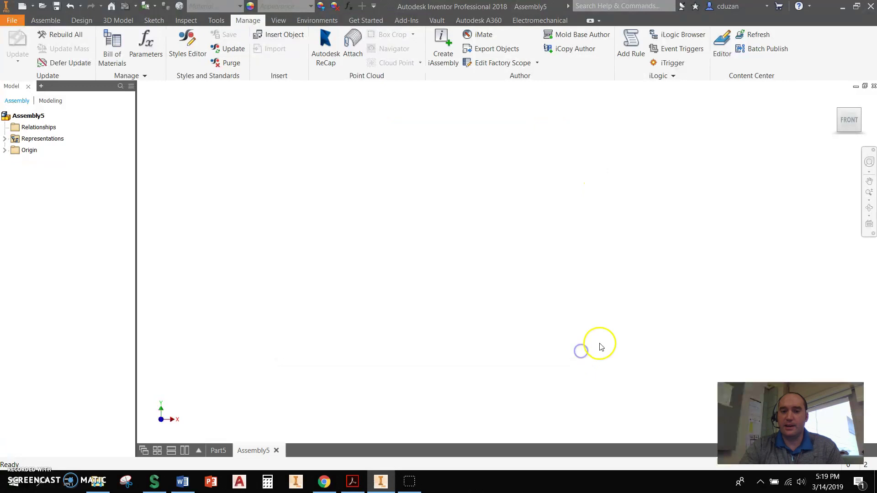
# - Save a copy of the assembly as a template named IPROP in the English templates folder
pyautogui.click(12, 21)
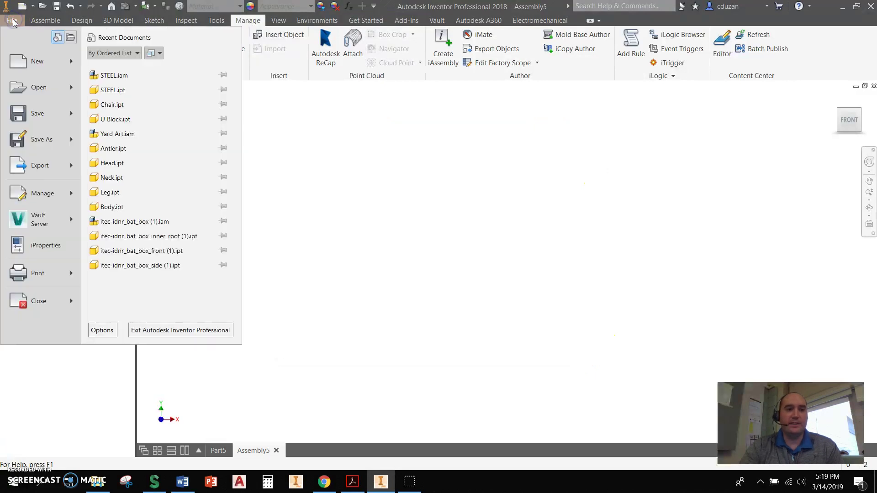
pyautogui.click(71, 139)
pyautogui.click(137, 157)
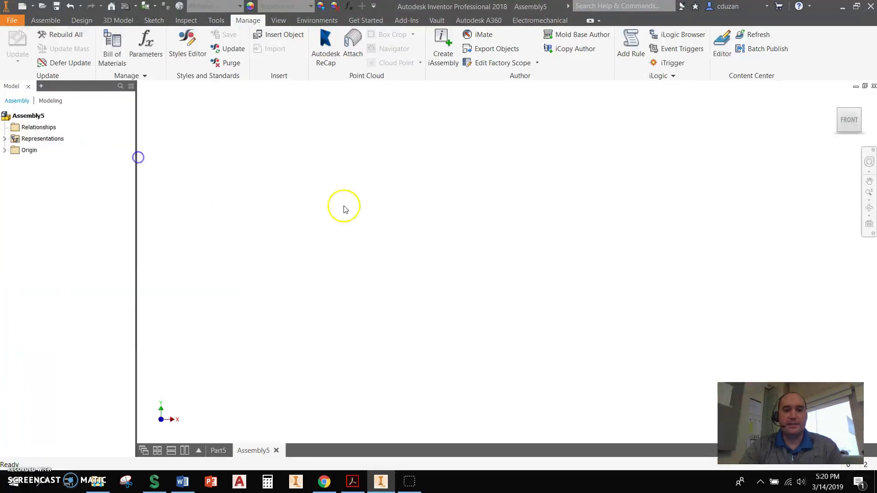
pyautogui.doubleClick(390, 189)
pyautogui.doubleClick(440, 330)
pyautogui.write('IPROP')
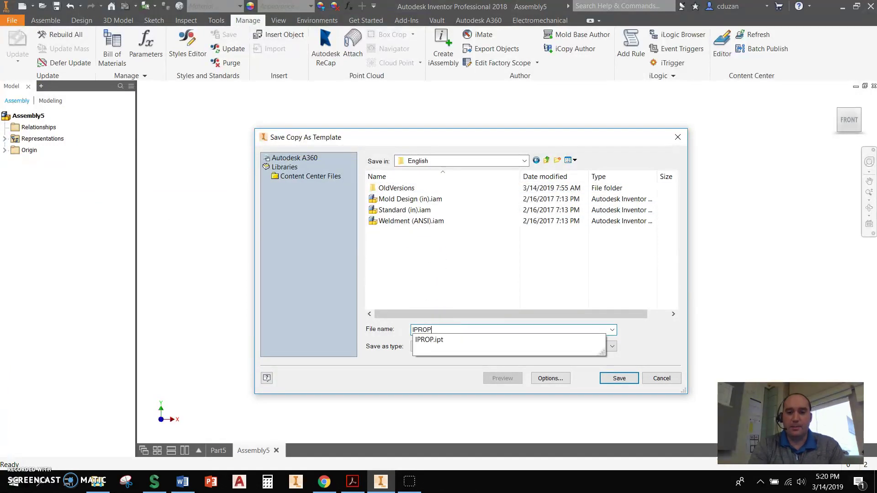
pyautogui.click(427, 373)
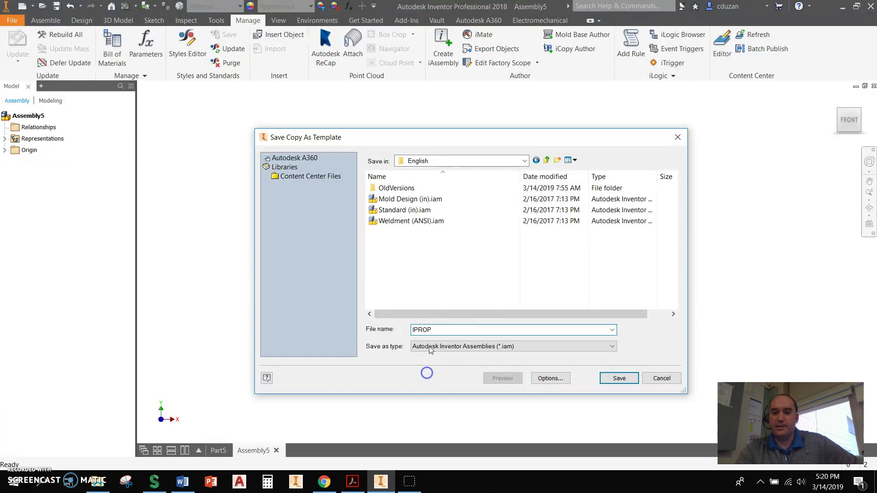
pyautogui.click(621, 379)
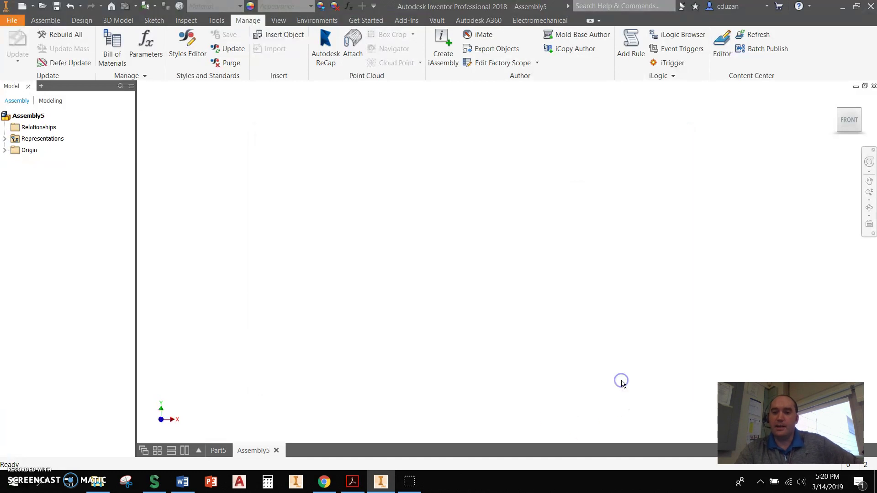
# - Close the assembly without saving and create a new part from the English IPROP.ipt template
pyautogui.click(874, 86)
pyautogui.click(409, 264)
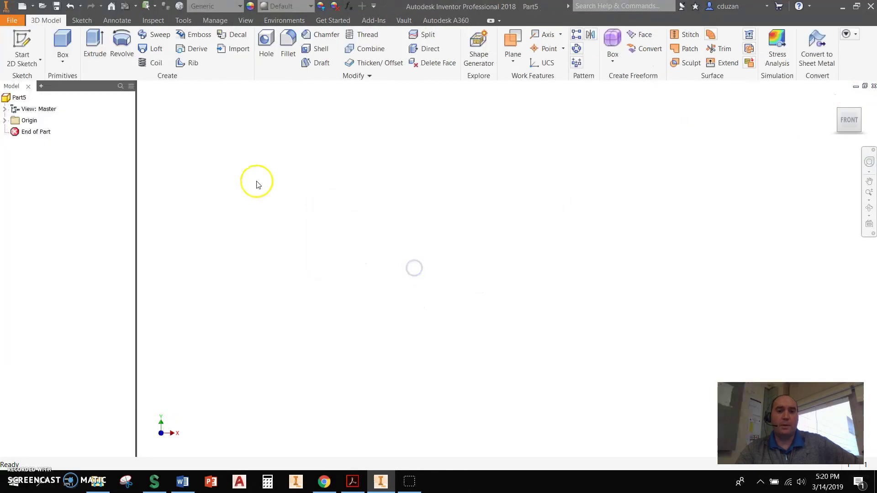
pyautogui.click(23, 8)
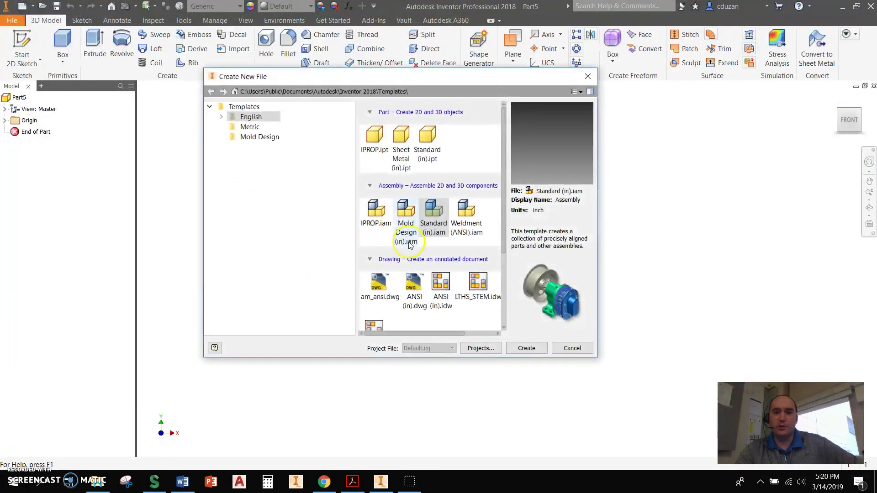
pyautogui.click(376, 145)
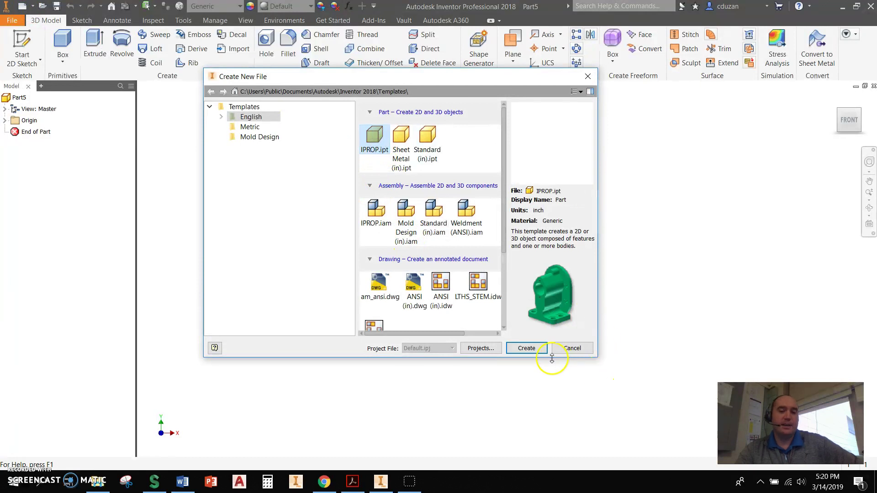
pyautogui.click(527, 348)
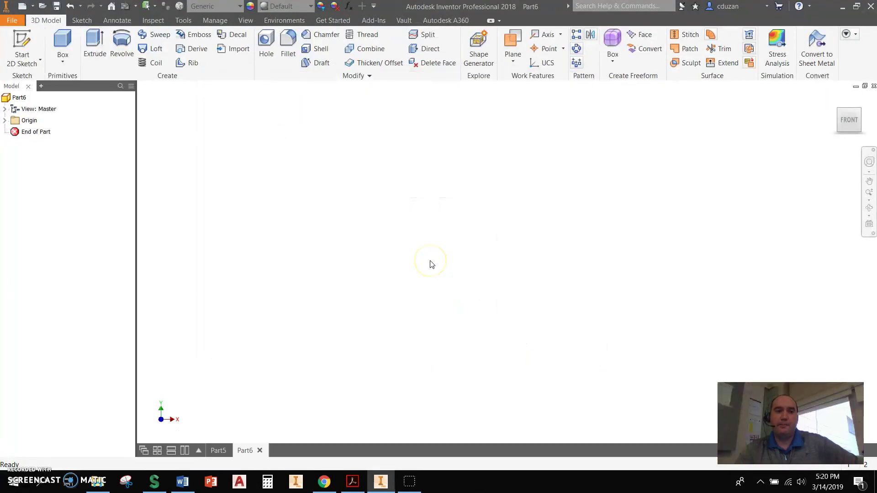
# - Sketch a rectangle with one corner at the origin on the front XY plane and extrude it 1 in into a block
pyautogui.click(22, 46)
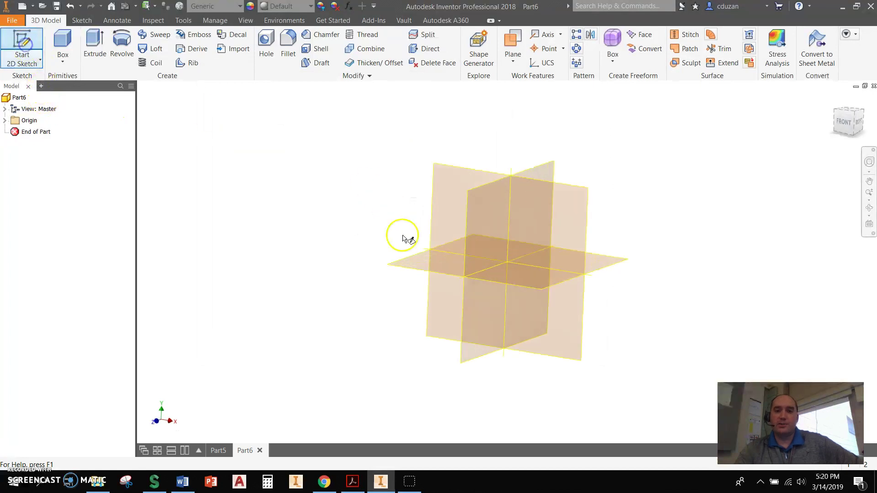
pyautogui.click(472, 165)
pyautogui.moveTo(563, 196); pyautogui.dragTo(350, 259, button='middle')
pyautogui.click(144, 44)
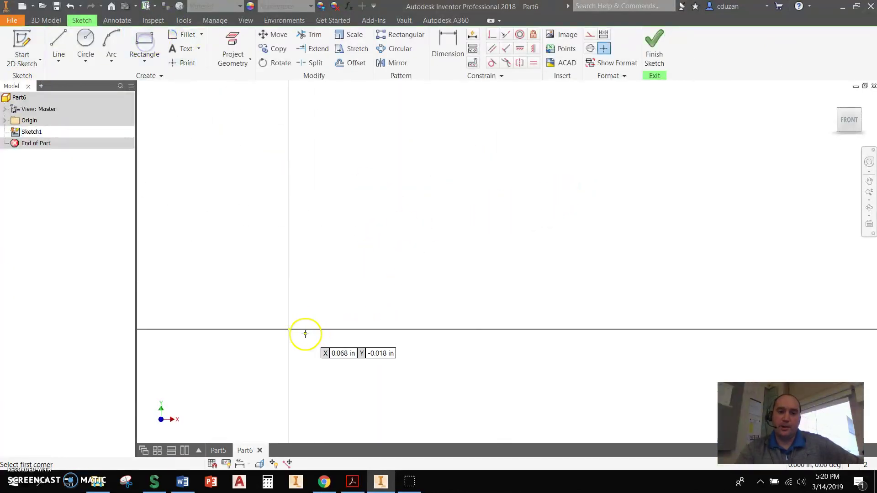
pyautogui.click(288, 329)
pyautogui.click(568, 171)
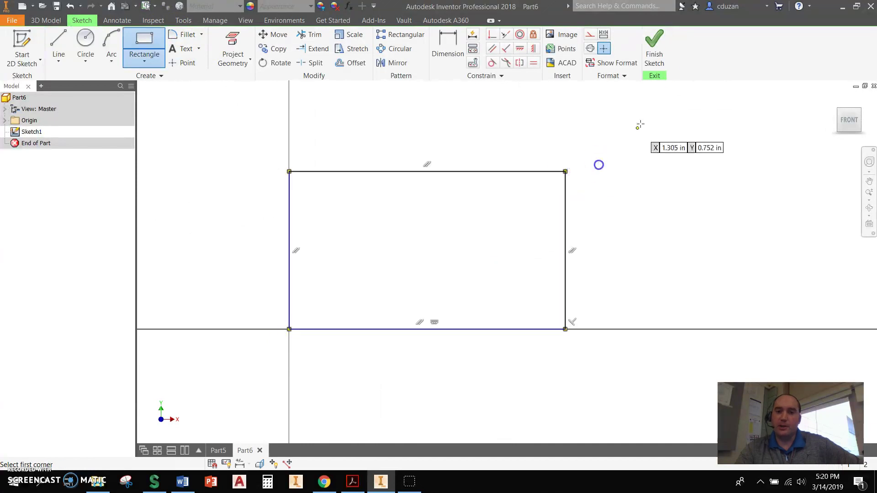
pyautogui.click(654, 50)
pyautogui.press('e')
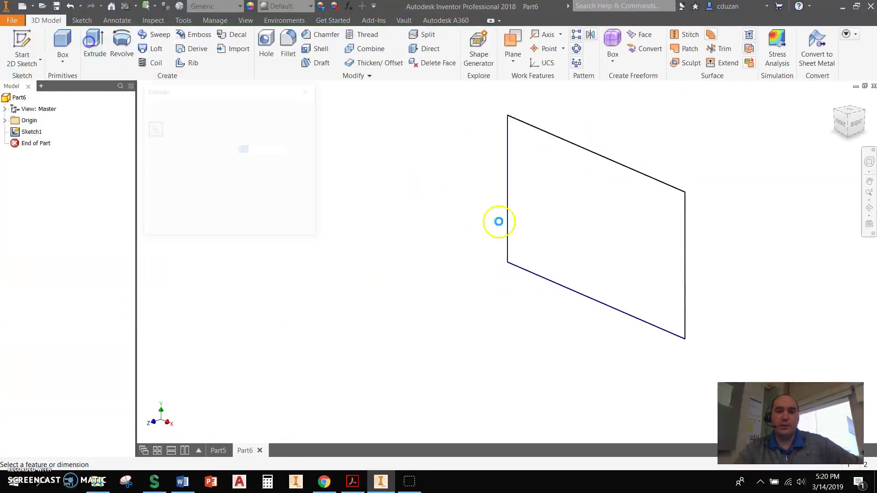
pyautogui.click(258, 221)
# - Assign the Steel material to the extruded block and return to the isometric home view
pyautogui.click(227, 9)
pyautogui.scroll(-1, 297, 150)
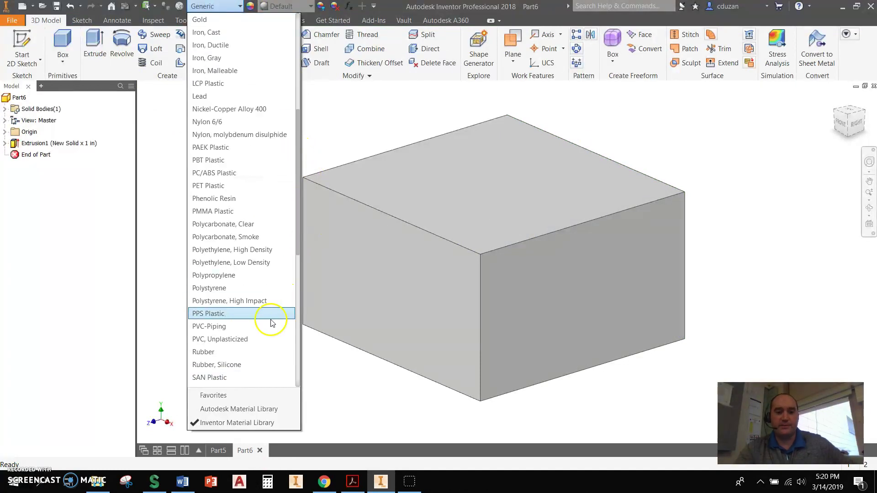
pyautogui.scroll(-3, 271, 323)
pyautogui.click(213, 274)
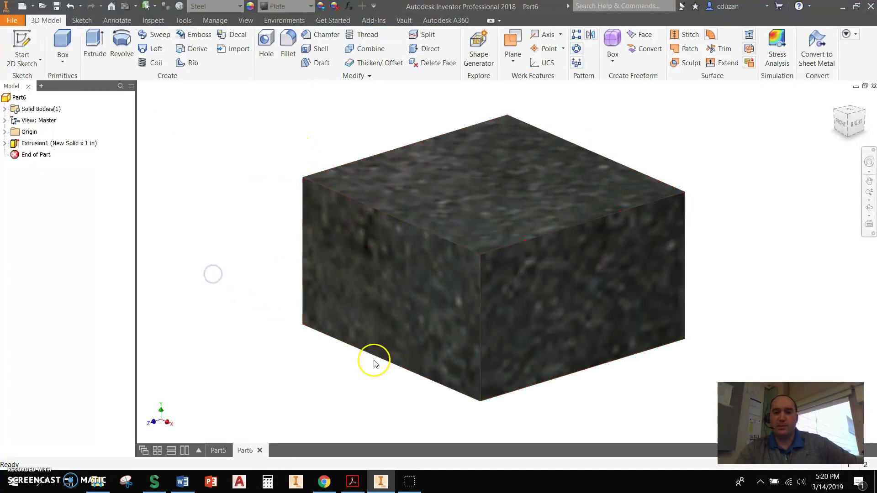
pyautogui.click(848, 118)
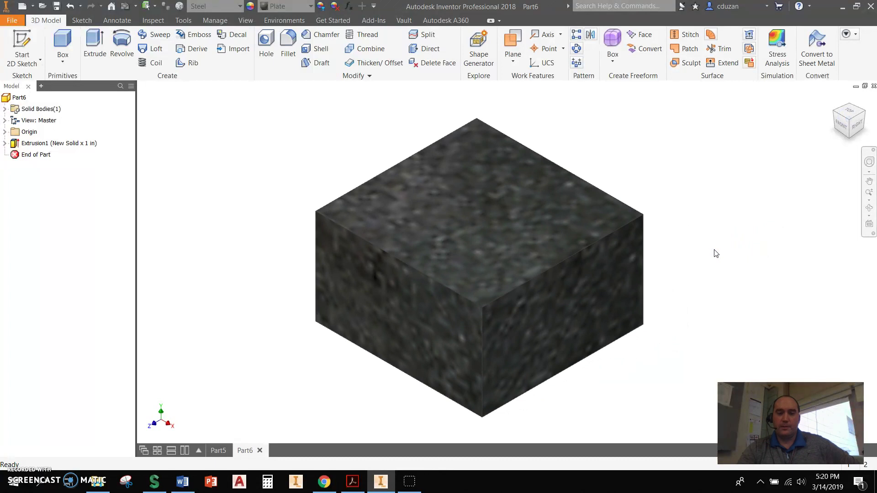
# - Update the block's physical properties in its iProperties so mass, area and volume are calculated
pyautogui.click(10, 20)
pyautogui.click(52, 242)
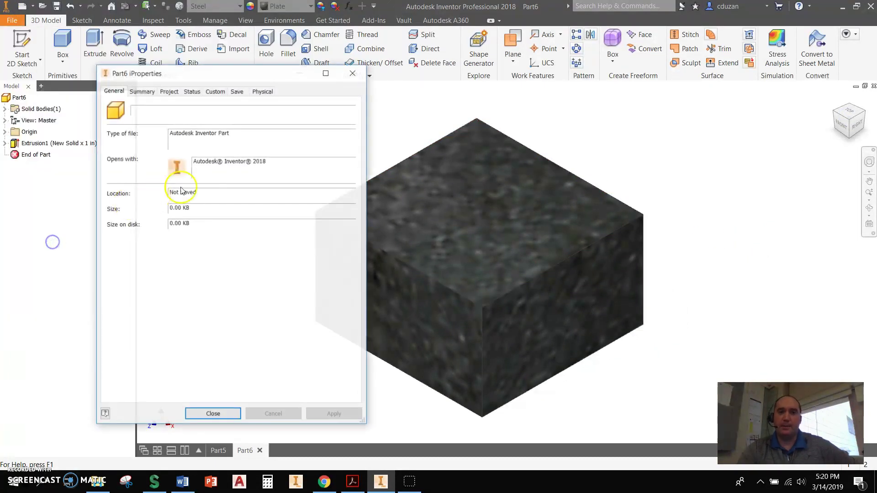
pyautogui.click(269, 92)
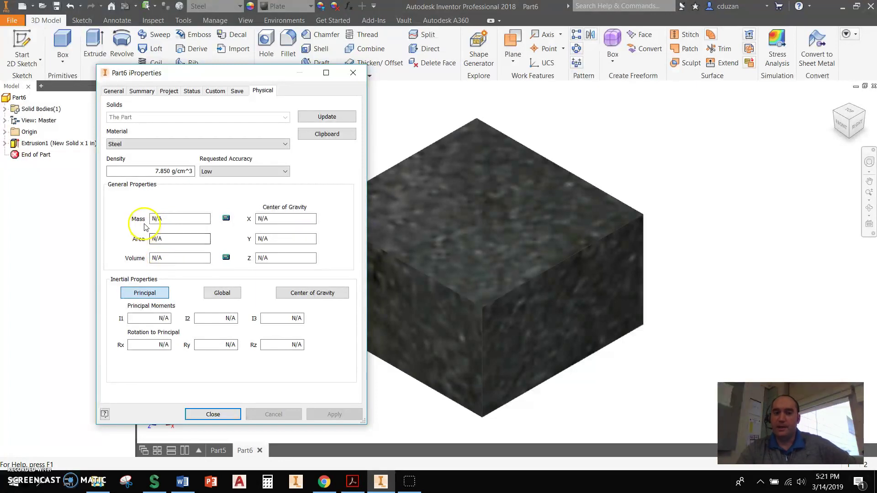
pyautogui.click(323, 118)
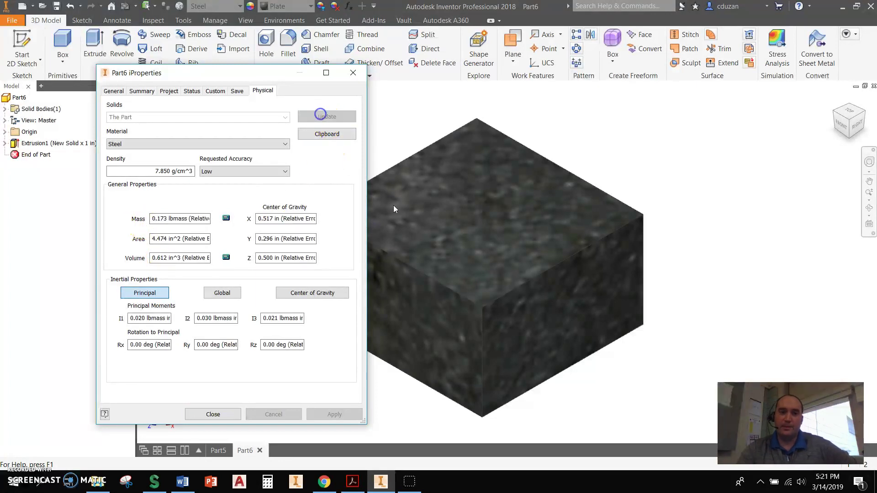
pyautogui.click(208, 414)
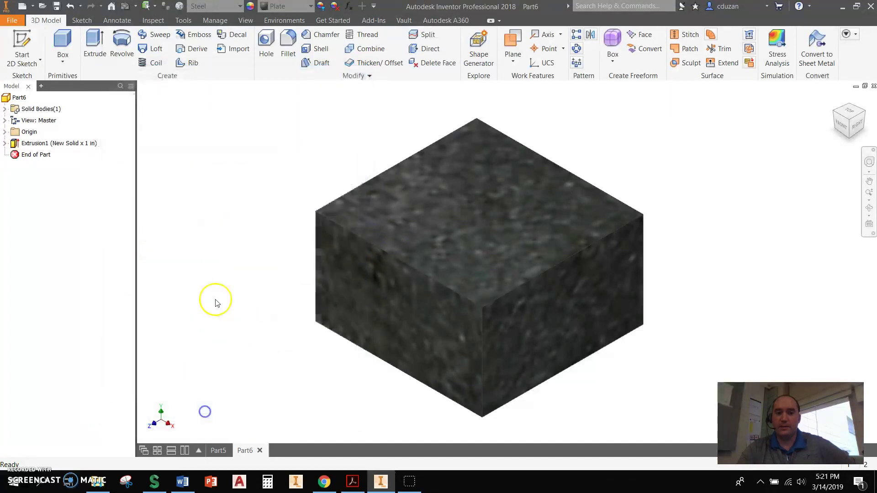
# - Save the part to the Desktop as STEEL and close it
pyautogui.click(12, 21)
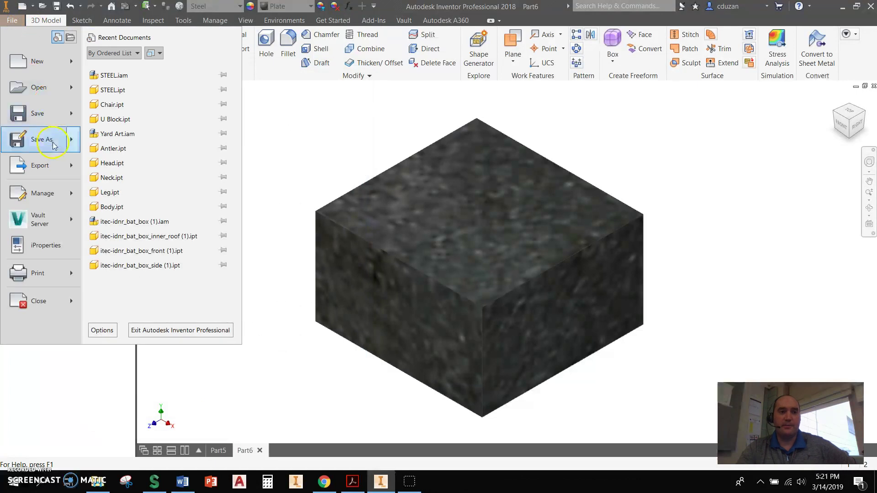
pyautogui.click(36, 139)
pyautogui.write('STEEL')
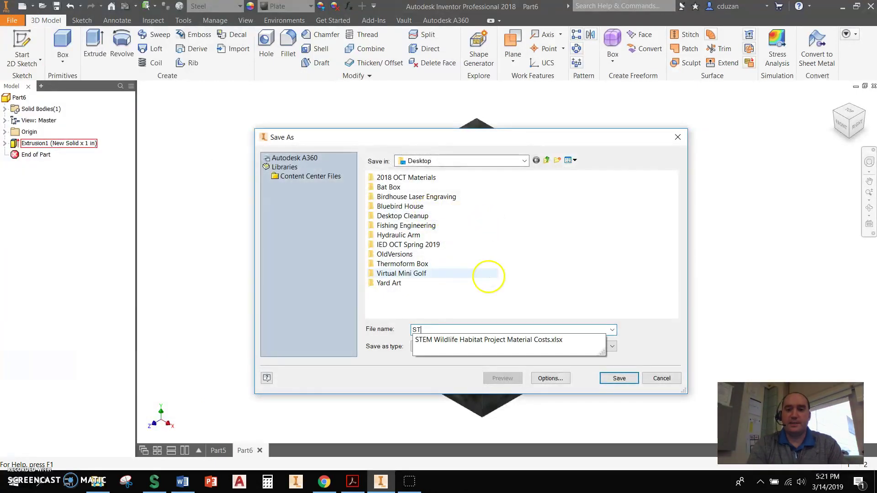
pyautogui.click(619, 377)
pyautogui.click(874, 86)
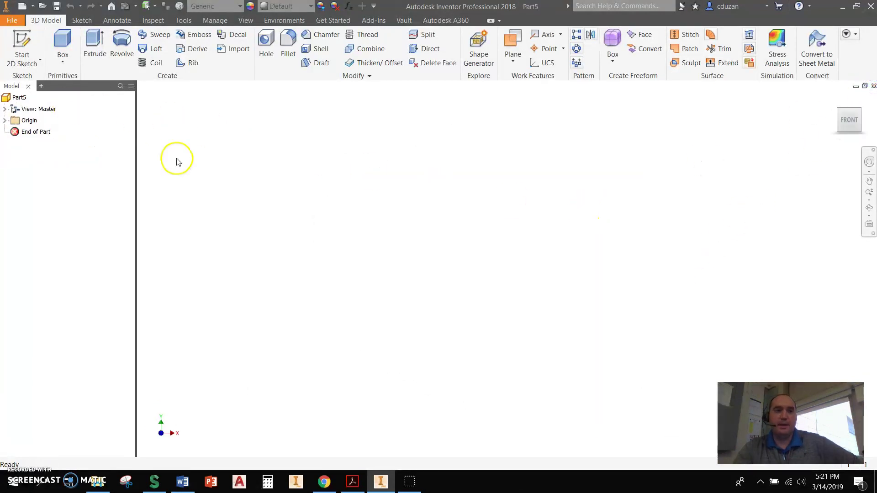
# - Create a new assembly from the English IPROP.iam template
pyautogui.click(22, 8)
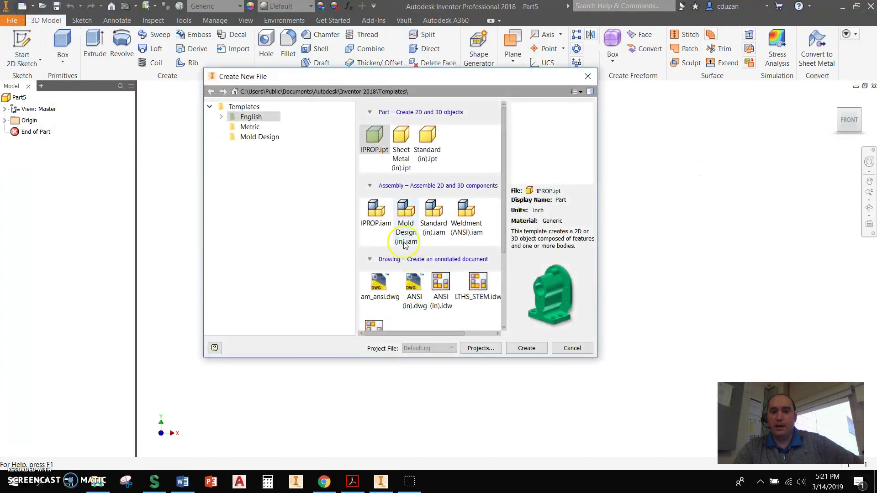
pyautogui.click(376, 212)
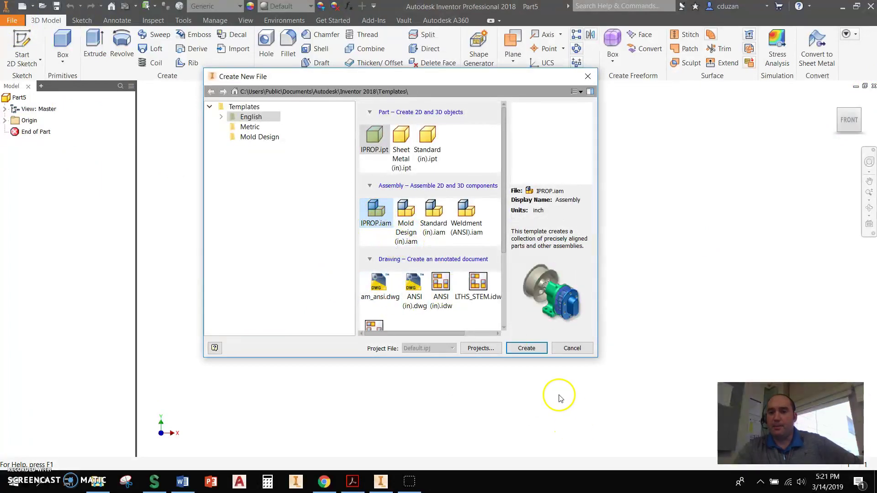
pyautogui.click(530, 349)
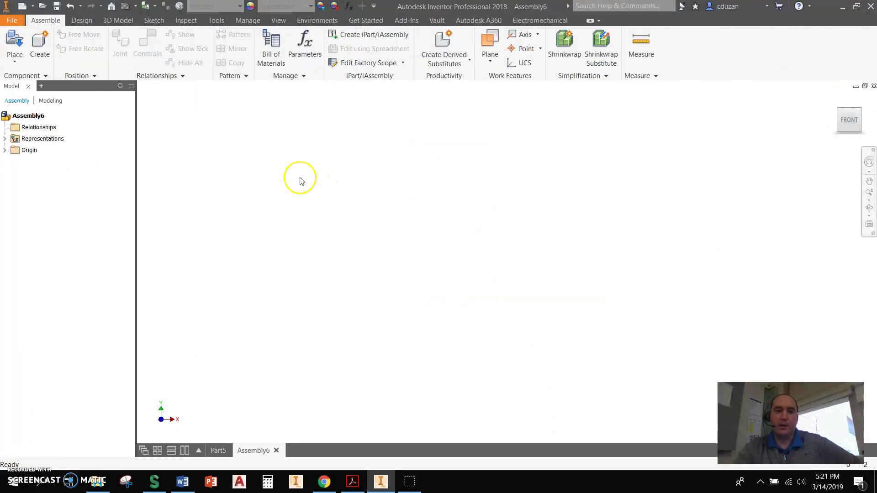
# - Place one instance of STEEL.ipt from the Desktop in the assembly
pyautogui.click(16, 46)
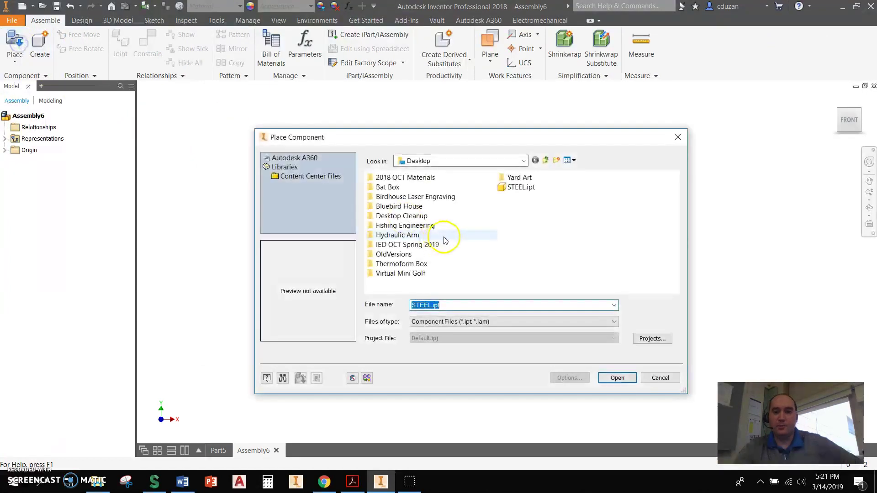
pyautogui.click(521, 187)
pyautogui.click(612, 379)
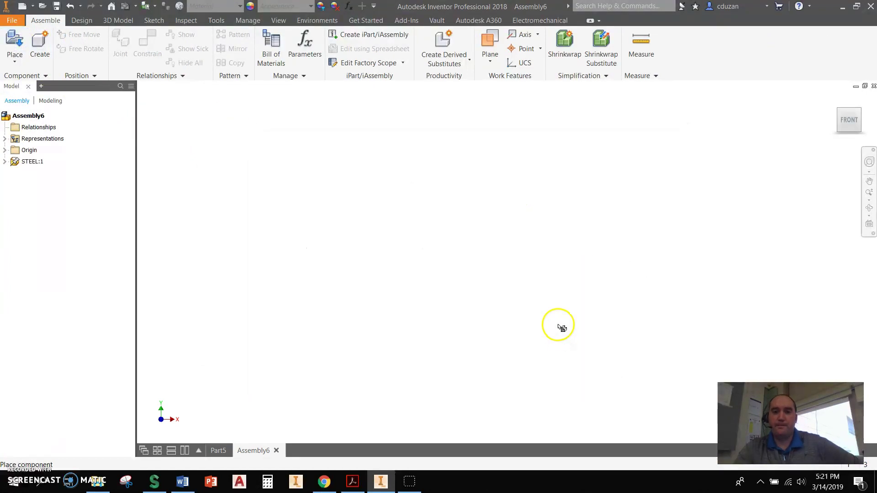
pyautogui.click(557, 322)
pyautogui.rightClick(371, 218)
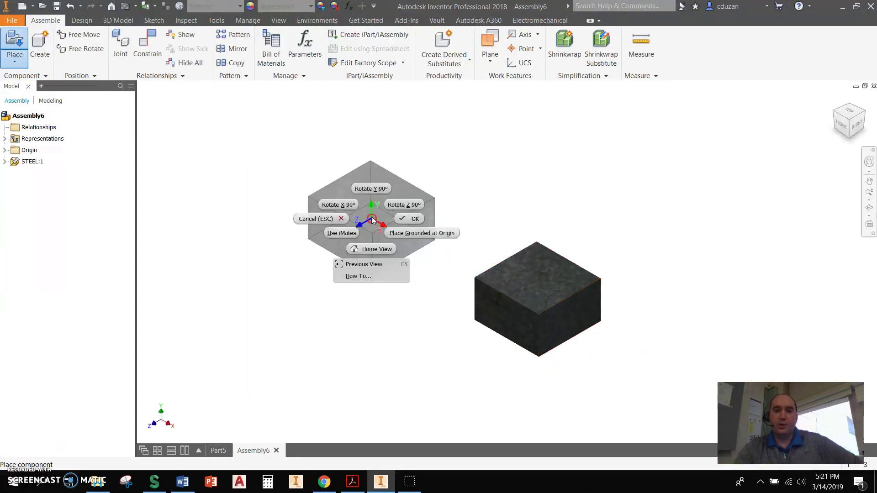
pyautogui.click(403, 219)
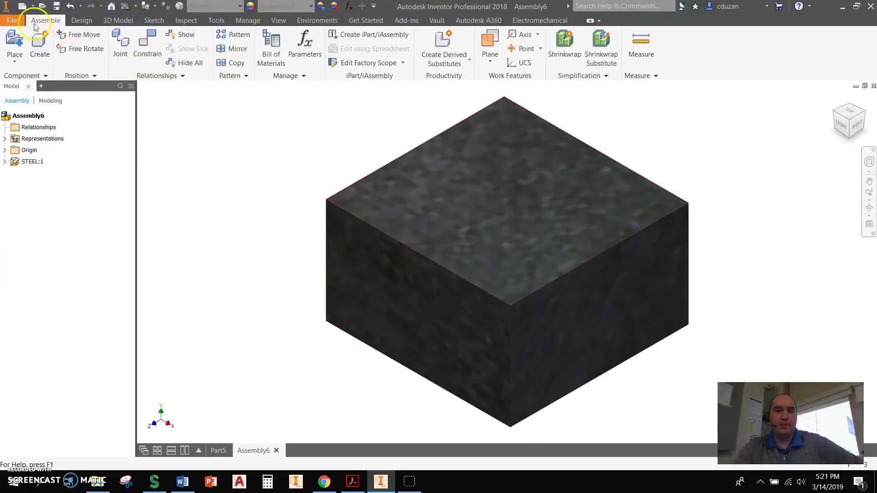
# - Save the assembly to the Desktop under the file name STEEL
pyautogui.click(12, 21)
pyautogui.click(49, 140)
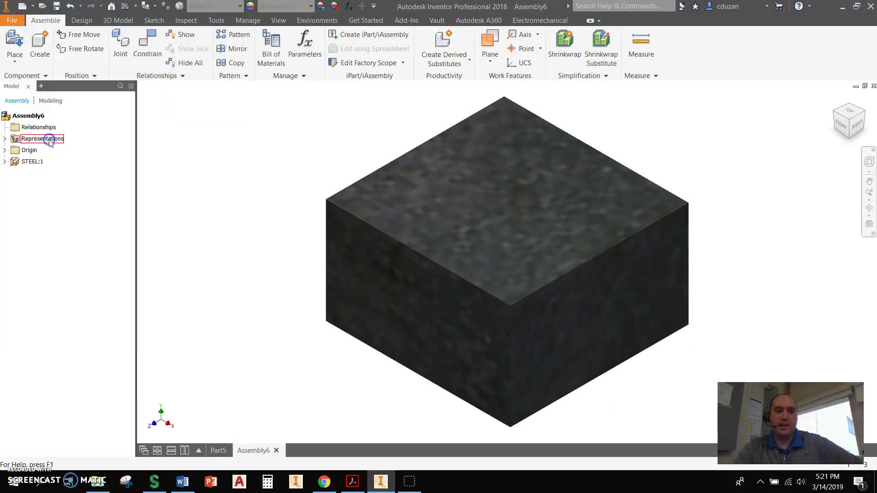
pyautogui.write('STEEL')
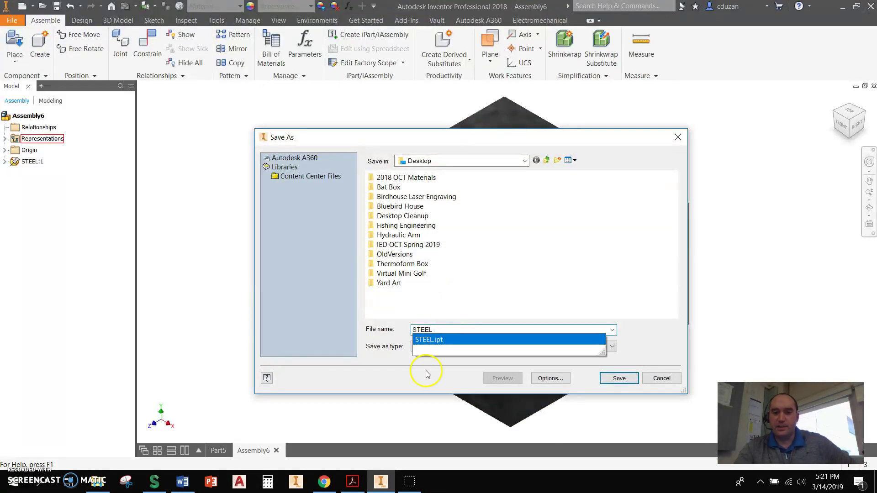
pyautogui.click(434, 386)
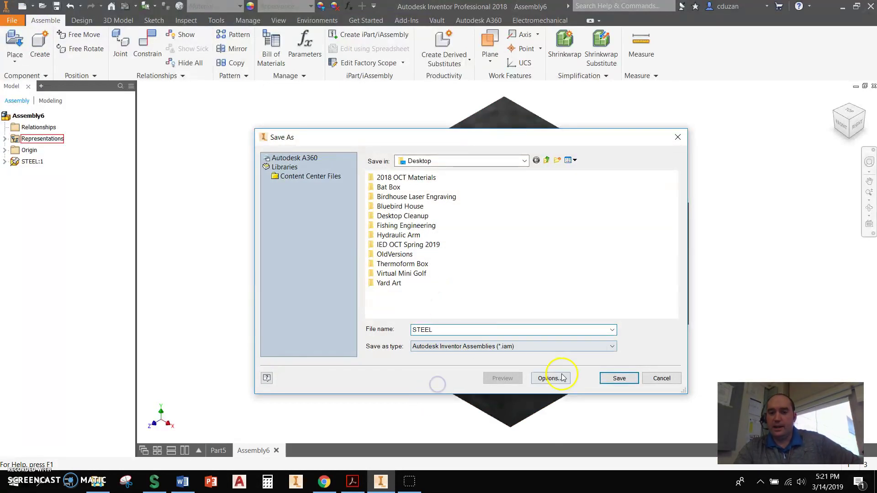
pyautogui.click(614, 379)
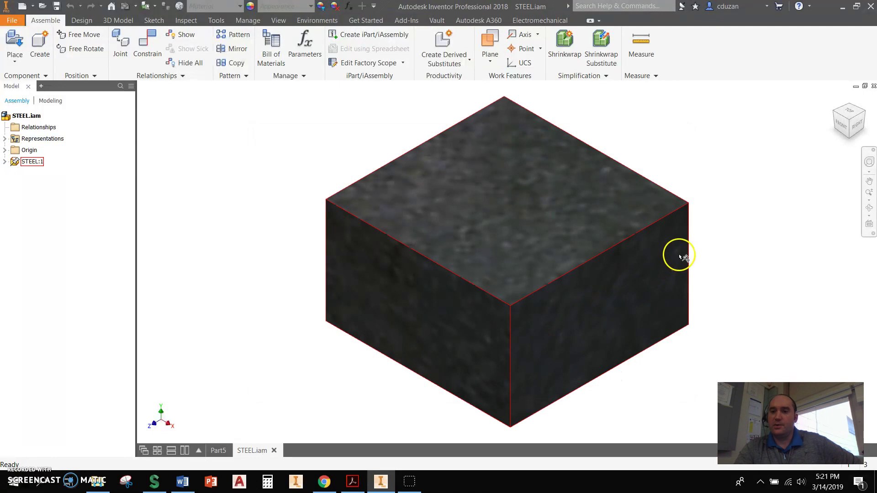
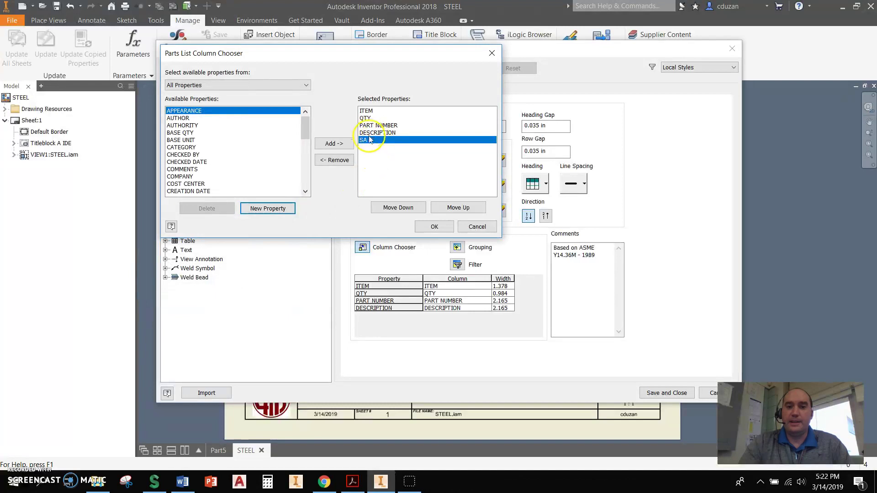
# - Define a new property DENS as a column of the Parts List (ANSI) style and accept the column selection
pyautogui.click(282, 208)
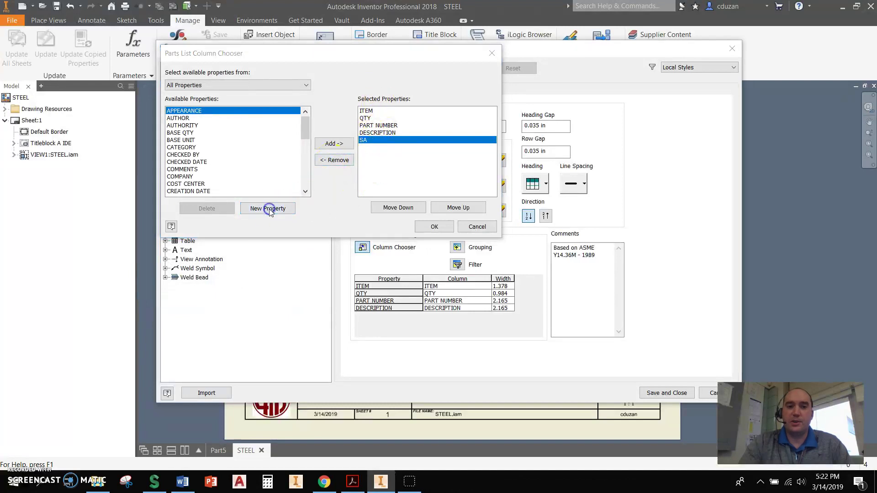
pyautogui.click(186, 111)
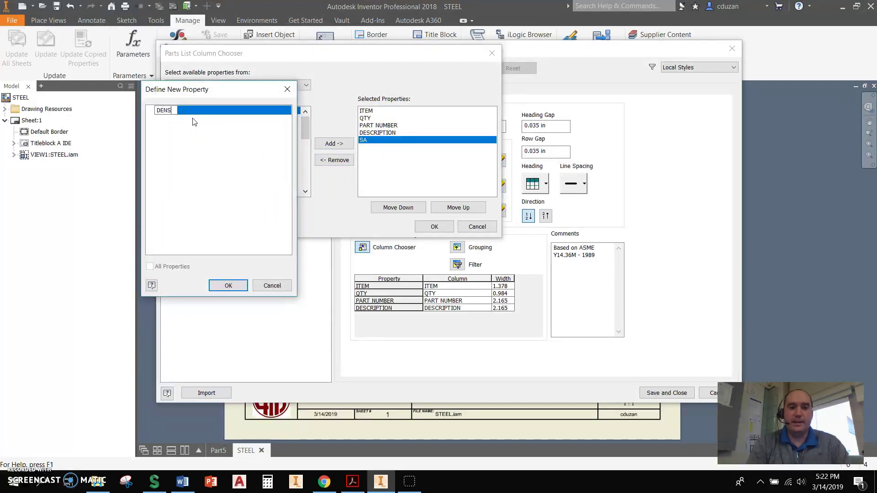
pyautogui.click(228, 286)
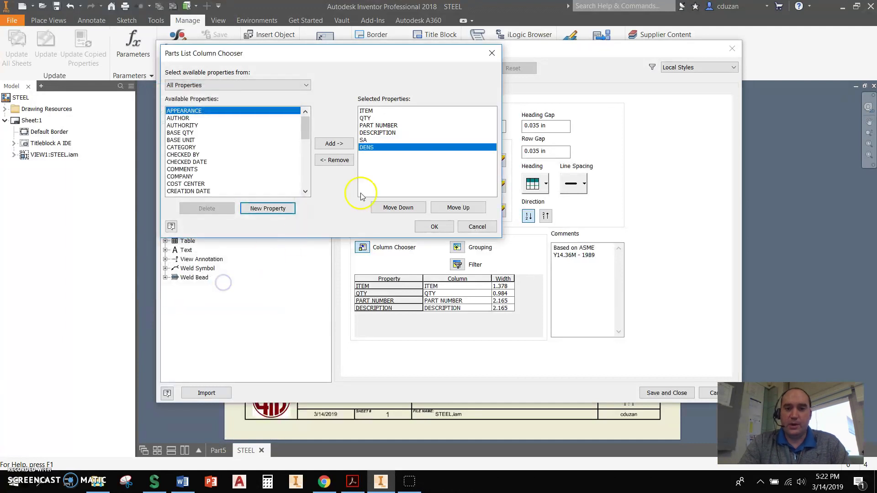
pyautogui.click(435, 227)
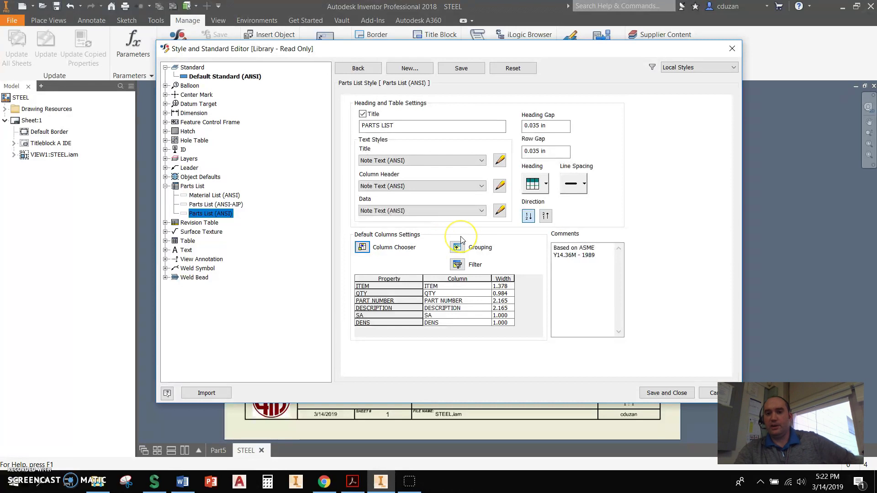
# - Set the SA column heading to SURFACE AREA and the DENS heading to DENSITY, then save the parts list style
pyautogui.doubleClick(361, 316)
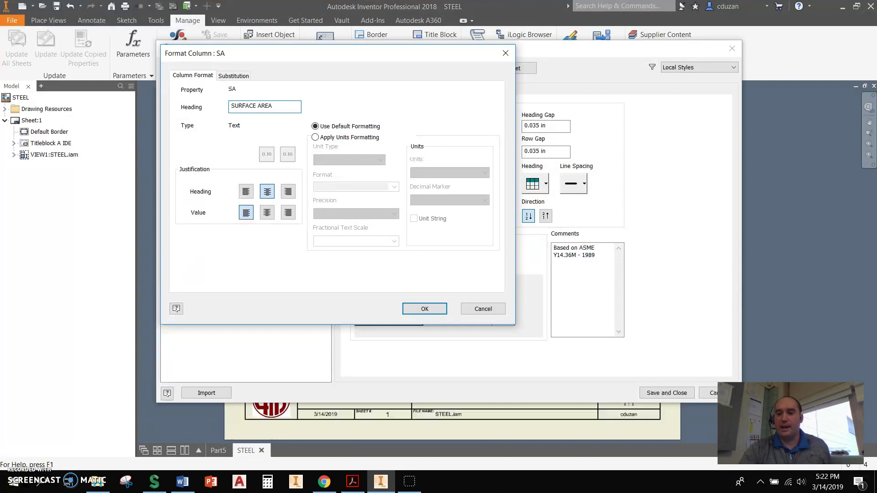
pyautogui.click(425, 309)
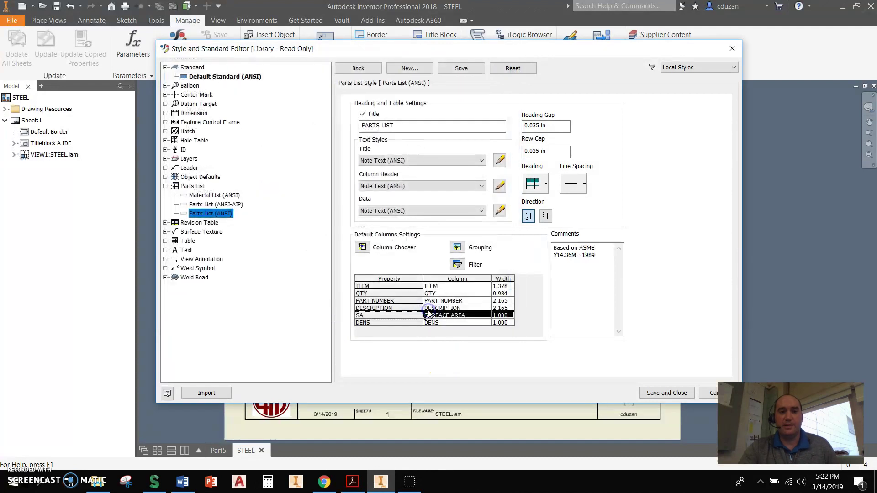
pyautogui.doubleClick(402, 323)
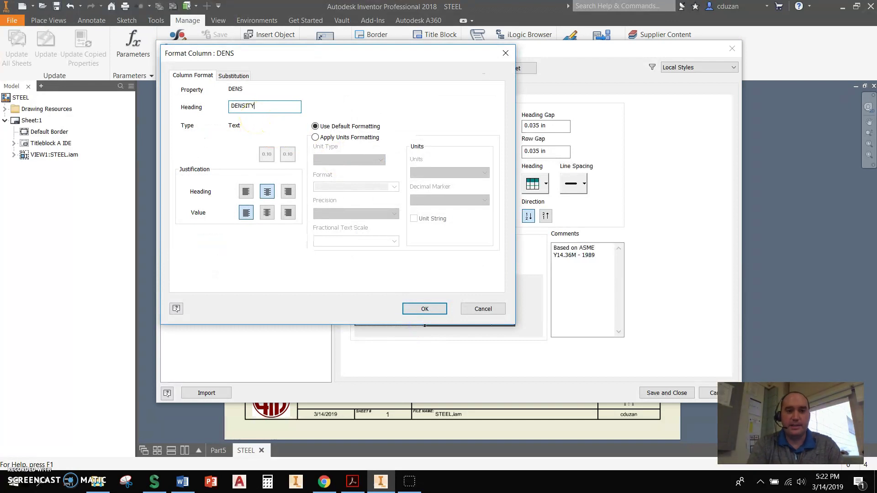
pyautogui.write('DENSITY')
pyautogui.click(424, 309)
pyautogui.click(666, 392)
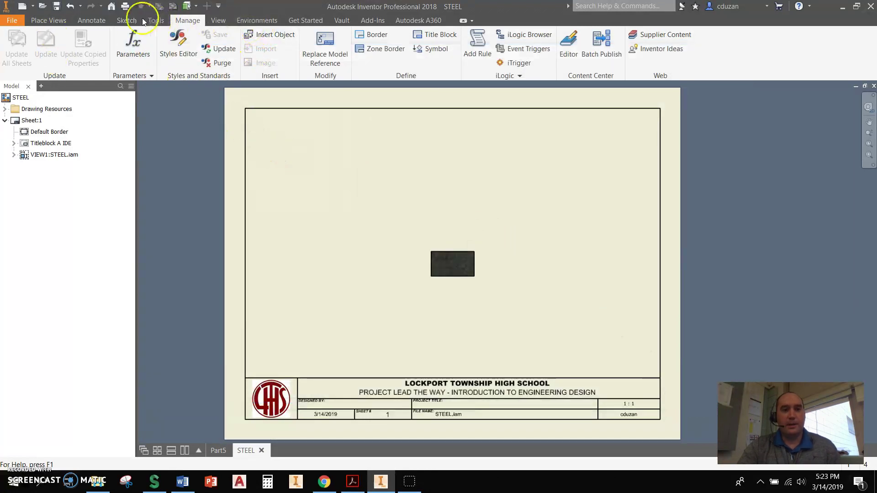
# - Create a parts list from the STEEL.iam view, enabling its BOM view, and place it at the upper-right corner of the sheet border
pyautogui.click(102, 21)
pyautogui.click(572, 49)
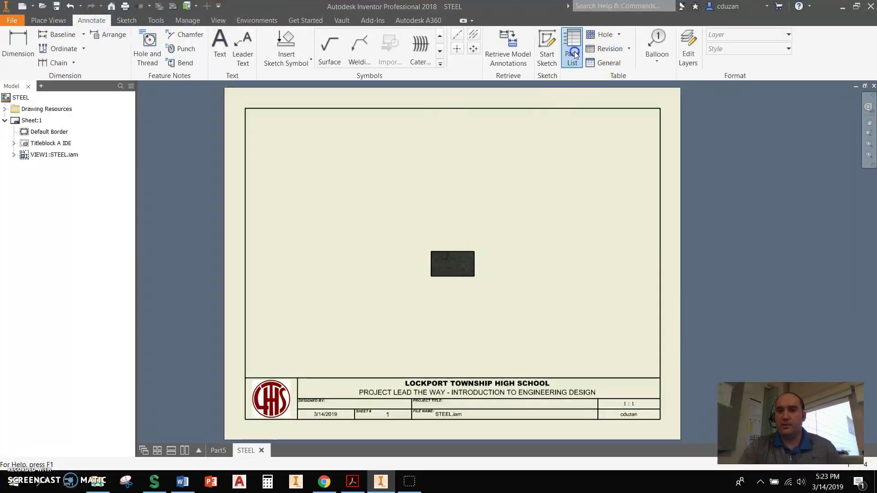
pyautogui.click(438, 247)
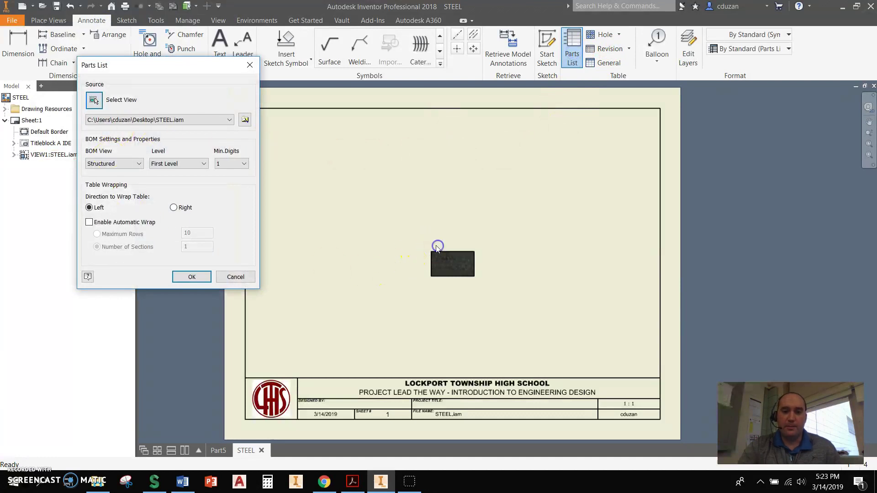
pyautogui.click(190, 274)
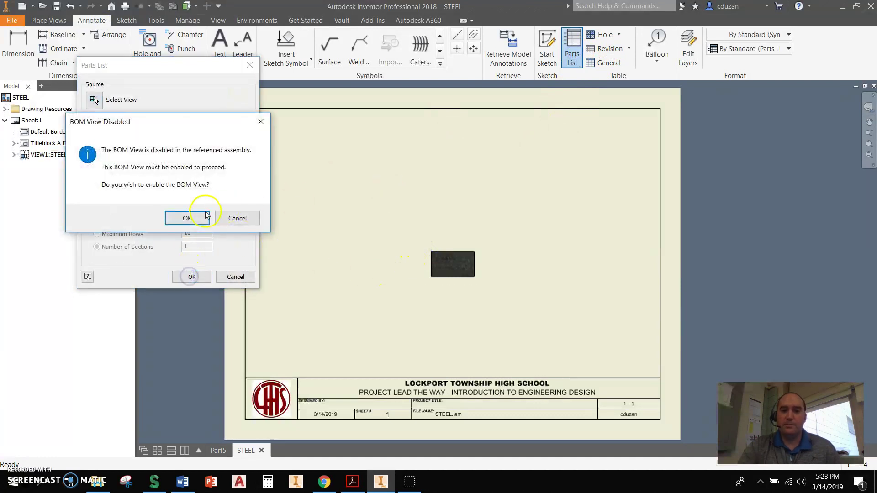
pyautogui.click(180, 217)
pyautogui.click(661, 109)
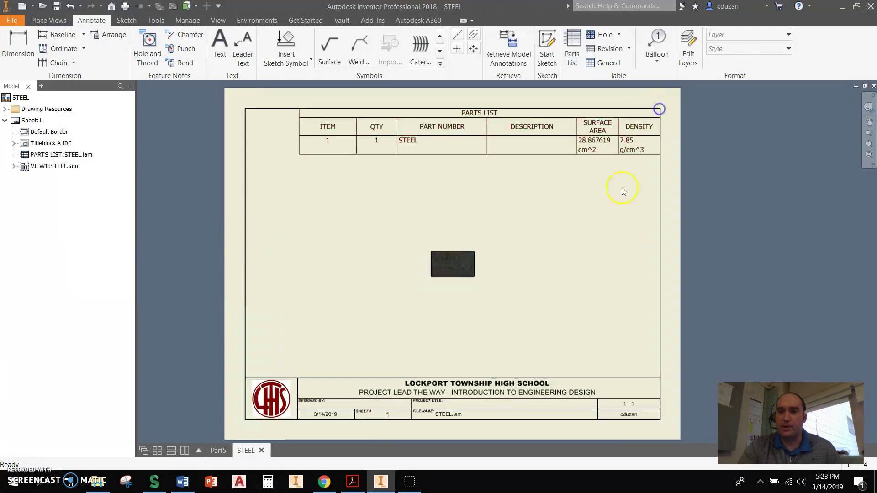
# - Widen the parts list's SURFACE AREA and DENSITY columns so each value fits on one line
pyautogui.click(620, 143)
pyautogui.moveTo(618, 136); pyautogui.dragTo(533, 131)
pyautogui.click(557, 126)
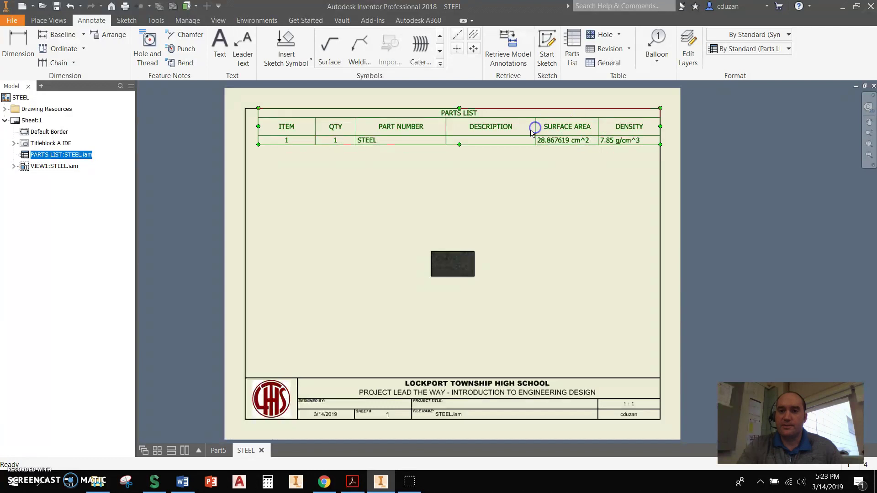
# - Open the placed parts list's column chooser and remove the DESCRIPTION column from the selected properties
pyautogui.rightClick(487, 129)
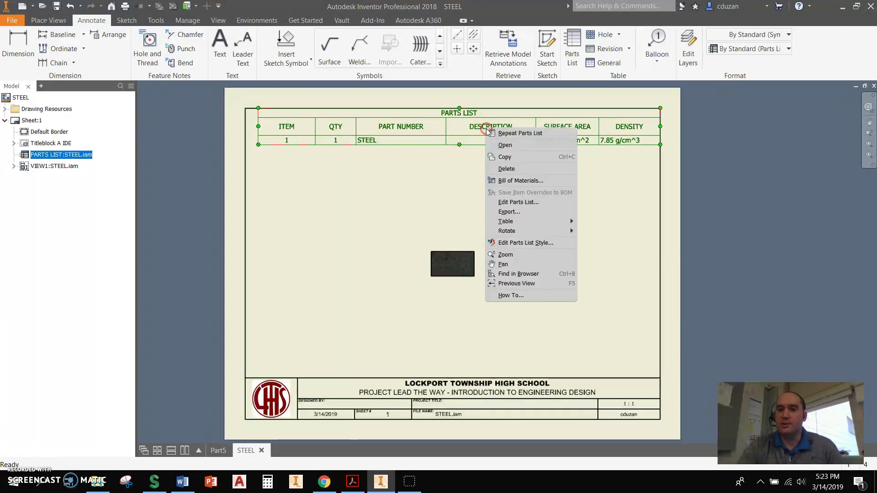
pyautogui.click(513, 203)
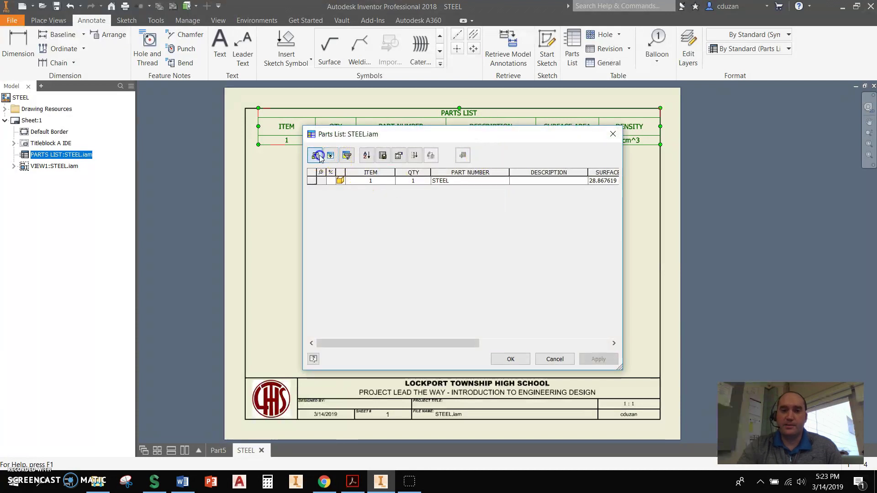
pyautogui.click(320, 154)
pyautogui.click(525, 218)
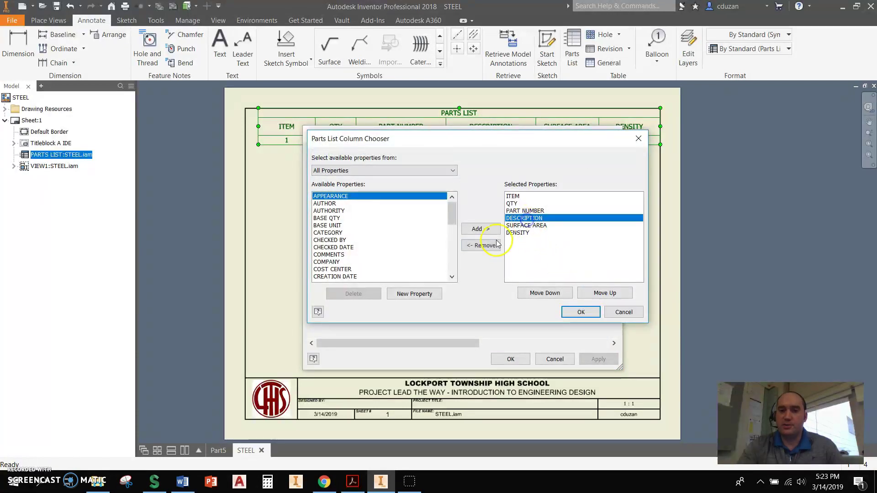
pyautogui.click(485, 246)
# - Add the APPEARANCE, MASS and MATERIAL properties as parts list columns, placed between SURFACE AREA and DENSITY
pyautogui.click(451, 202)
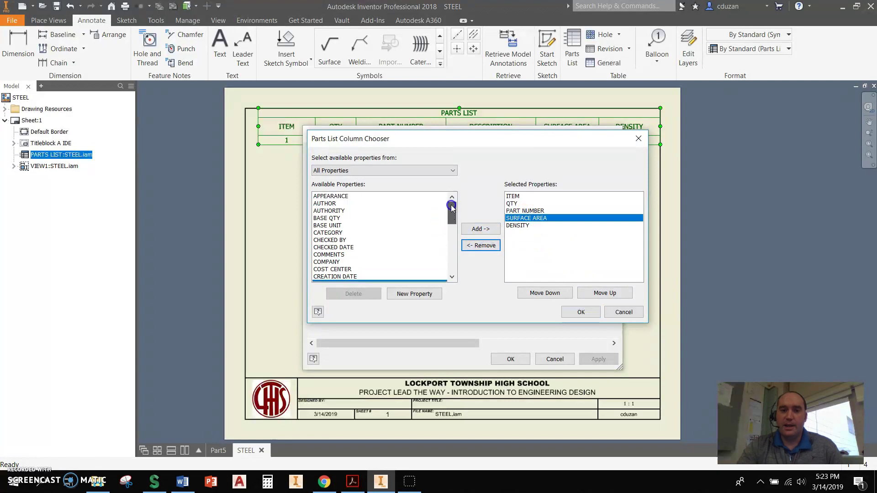
pyautogui.click(332, 197)
pyautogui.click(480, 229)
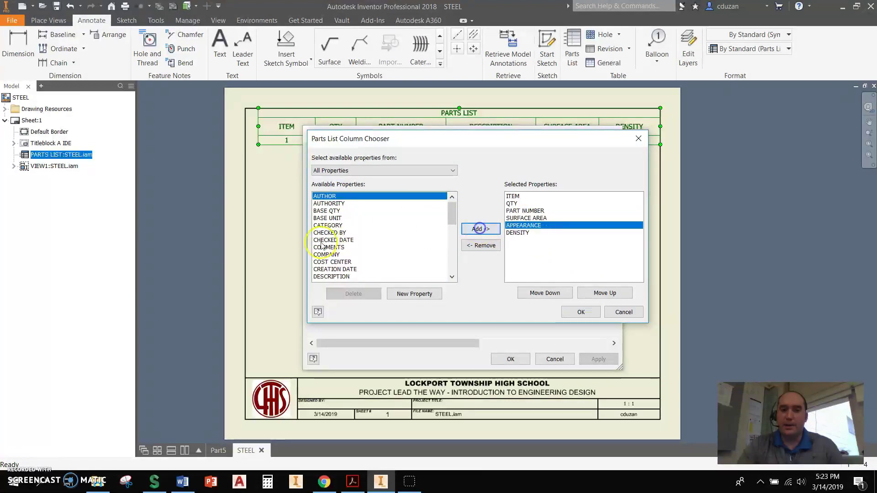
pyautogui.scroll(-2, 324, 260)
pyautogui.scroll(-3, 324, 260)
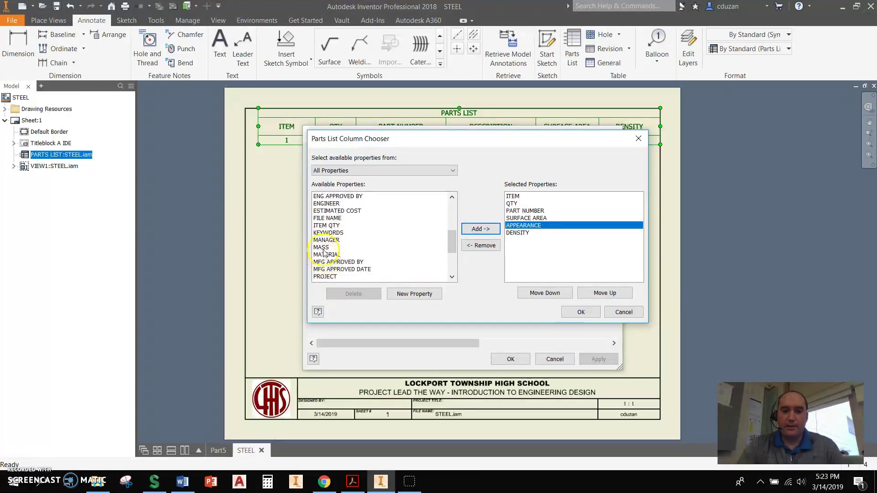
pyautogui.click(321, 247)
pyautogui.click(480, 229)
pyautogui.click(480, 229)
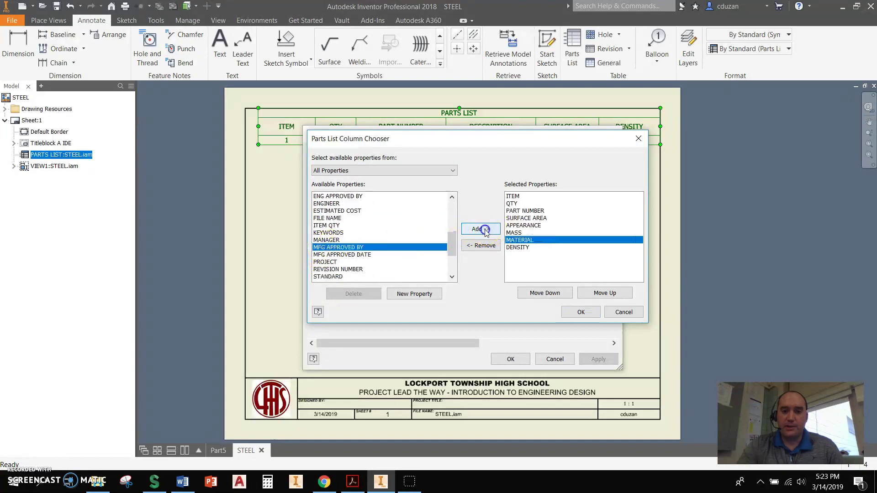
# - Add the VOLUME property after MATERIAL and apply the new column selection to the parts list
pyautogui.scroll(-3, 328, 260)
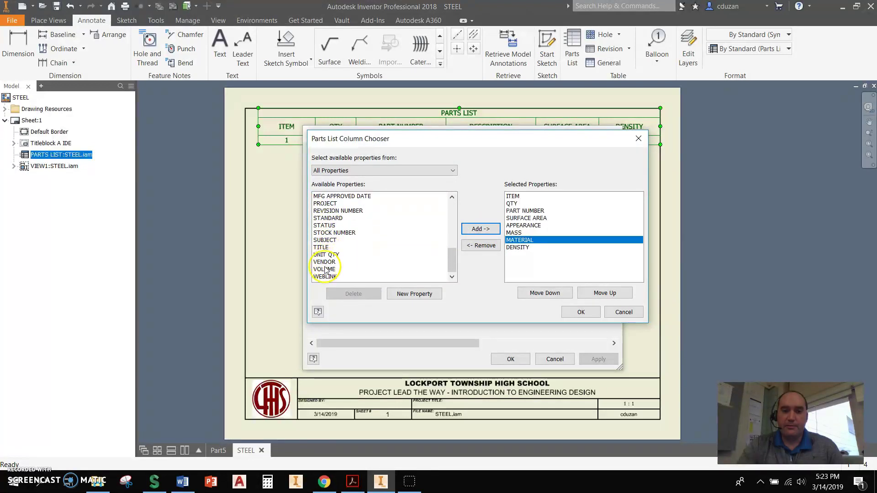
pyautogui.click(324, 269)
pyautogui.click(480, 229)
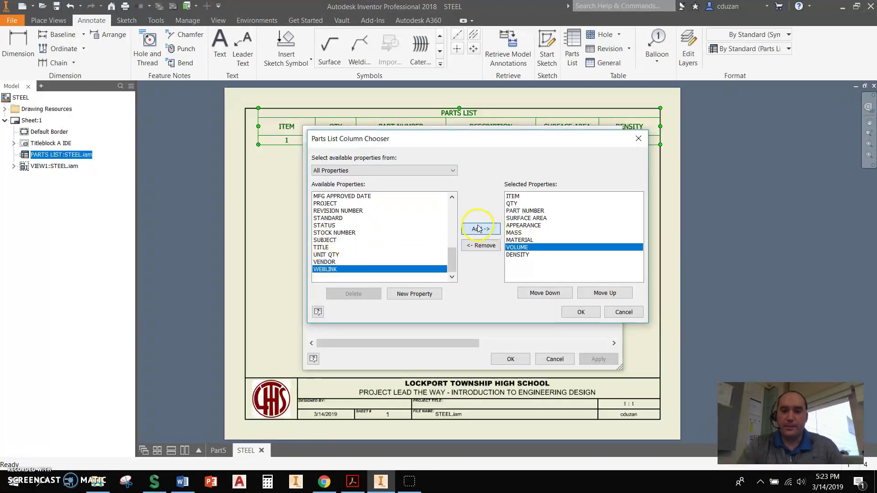
pyautogui.click(577, 312)
pyautogui.click(511, 359)
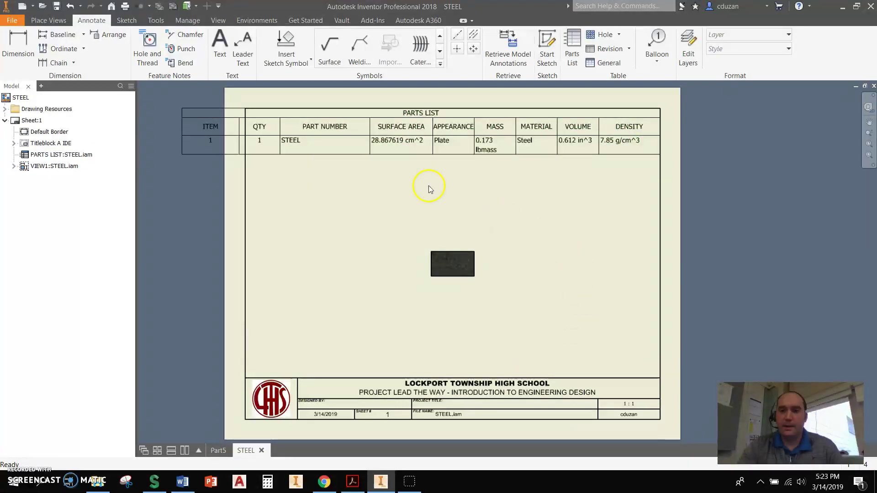
# - Narrow the parts list's PART NUMBER, QTY and ITEM columns so the table fits inside the sheet border
pyautogui.moveTo(282, 131); pyautogui.dragTo(313, 131)
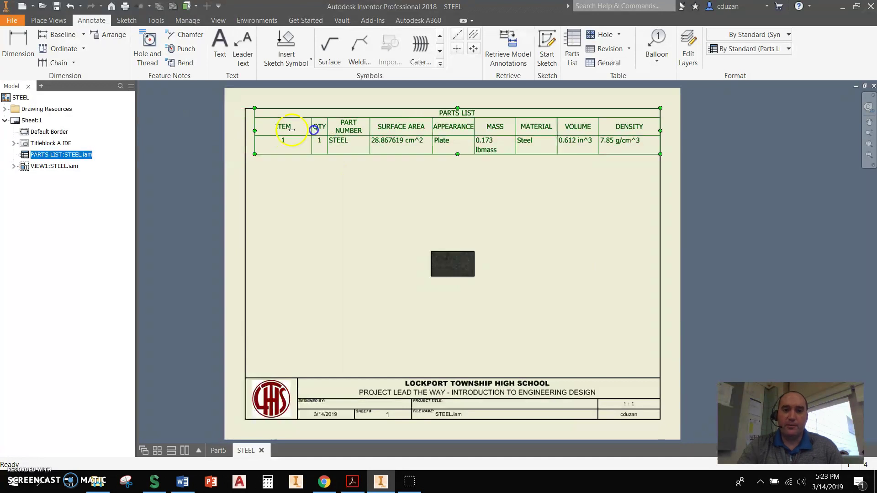
pyautogui.moveTo(252, 127); pyautogui.dragTo(293, 128)
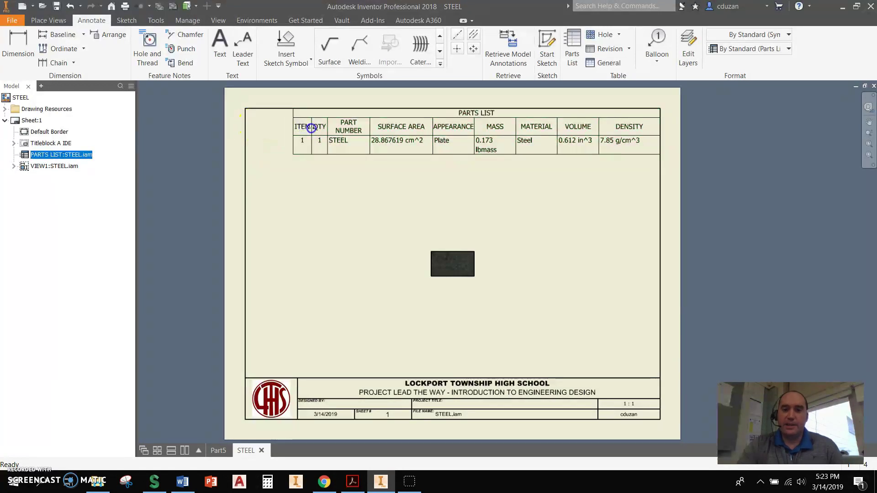
pyautogui.click(549, 219)
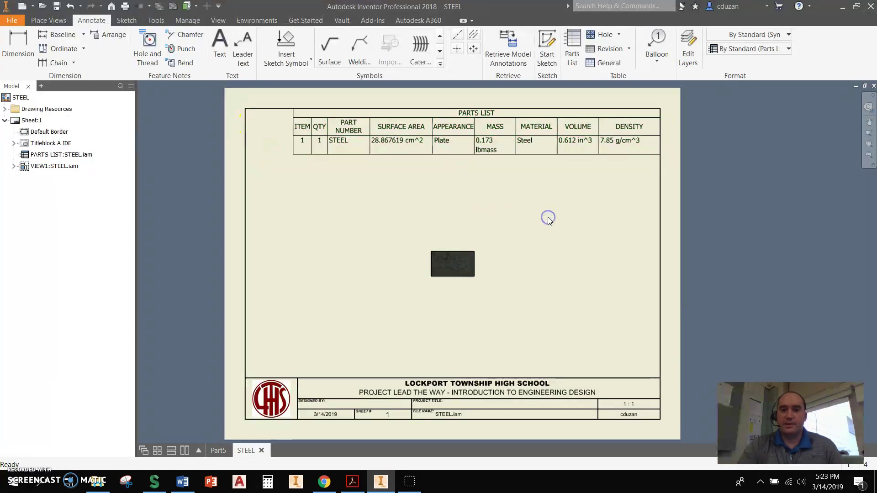
# - Switch to Word to review the Activity 6.4 Product Disassembly Chart's column headings, then return to the Inventor drawing
pyautogui.click(183, 482)
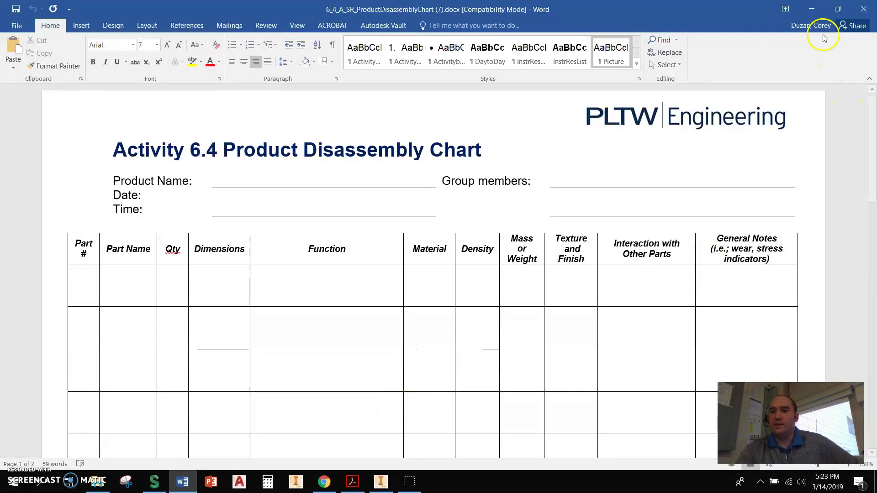
pyautogui.click(811, 9)
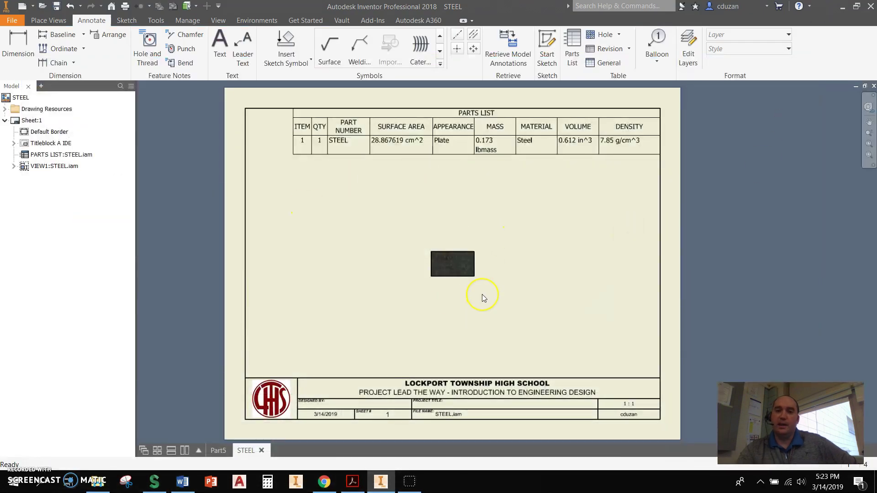